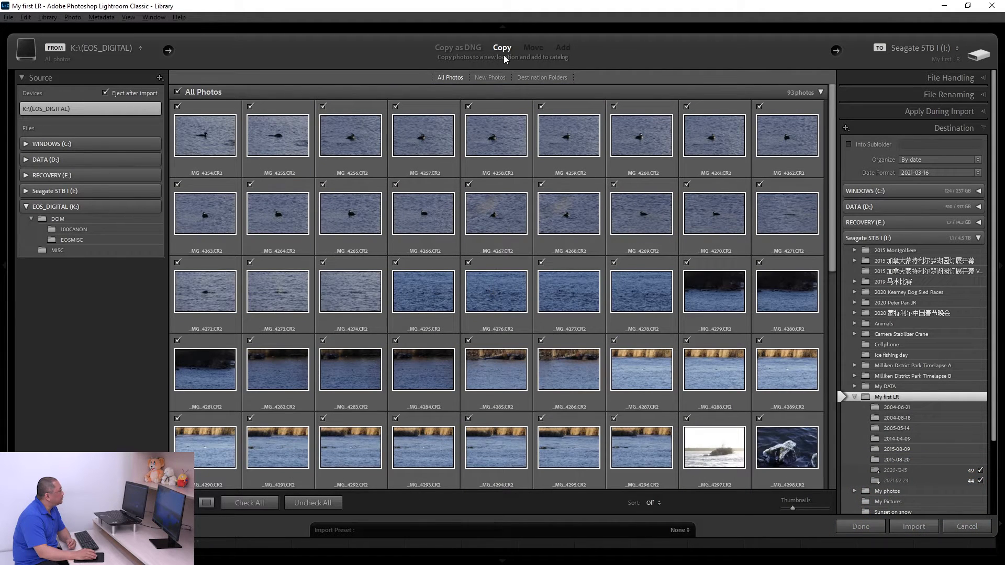
# Step: Review the destination folders, expand the File Handling options, and set Build Previews to Embedded & Sidecar
pyautogui.scroll(-3, 911, 413)
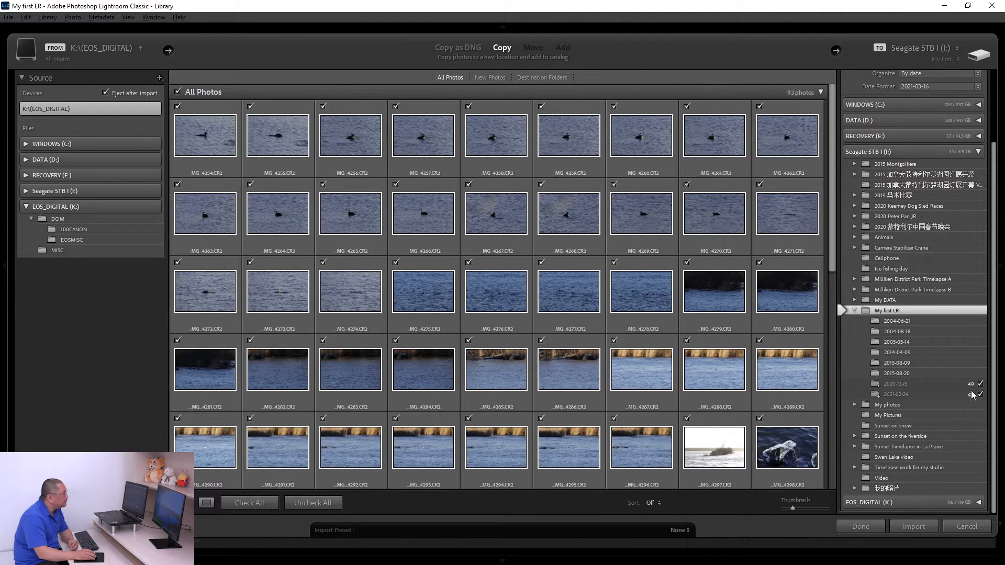
pyautogui.scroll(3, 946, 379)
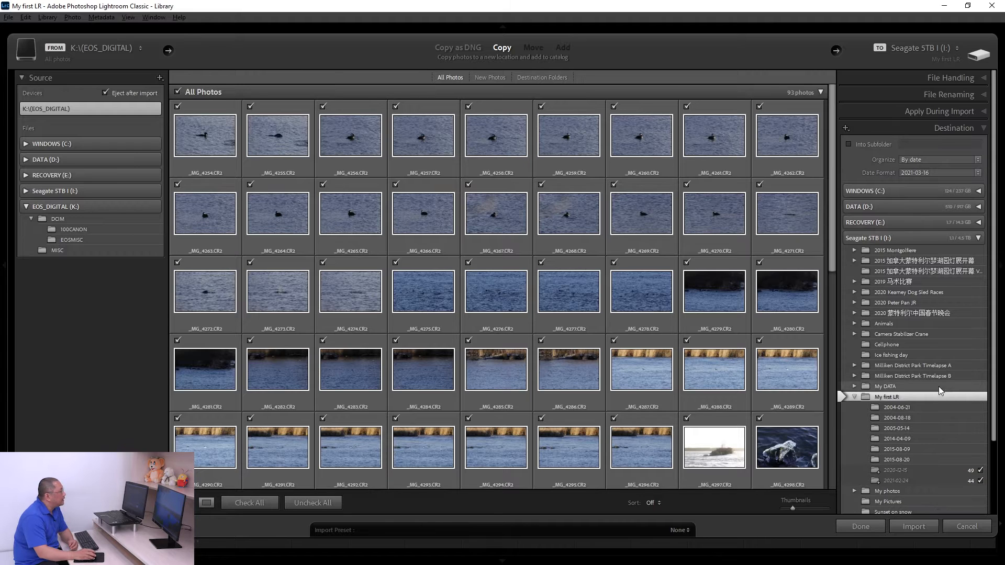
pyautogui.click(916, 77)
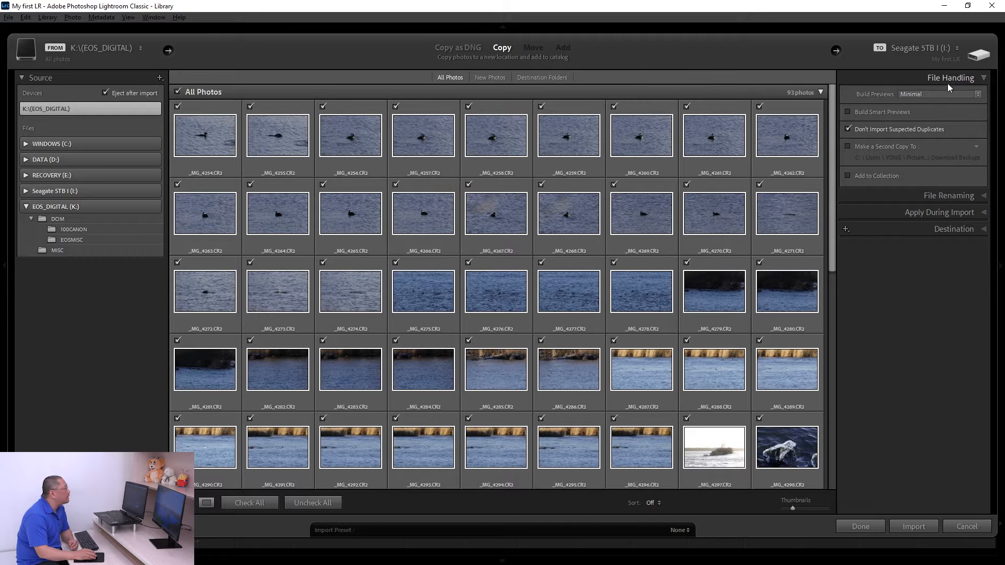
pyautogui.click(911, 95)
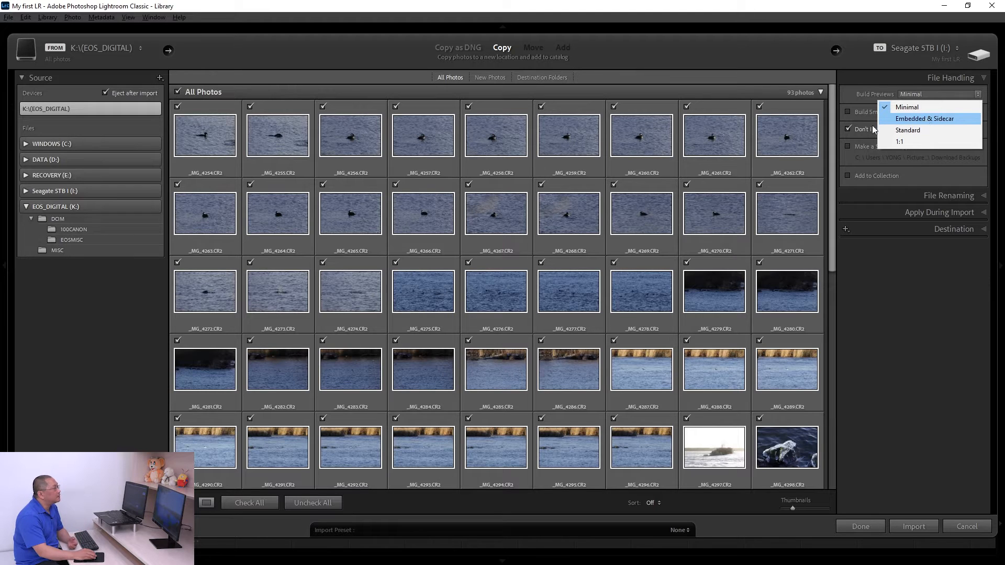
pyautogui.click(905, 120)
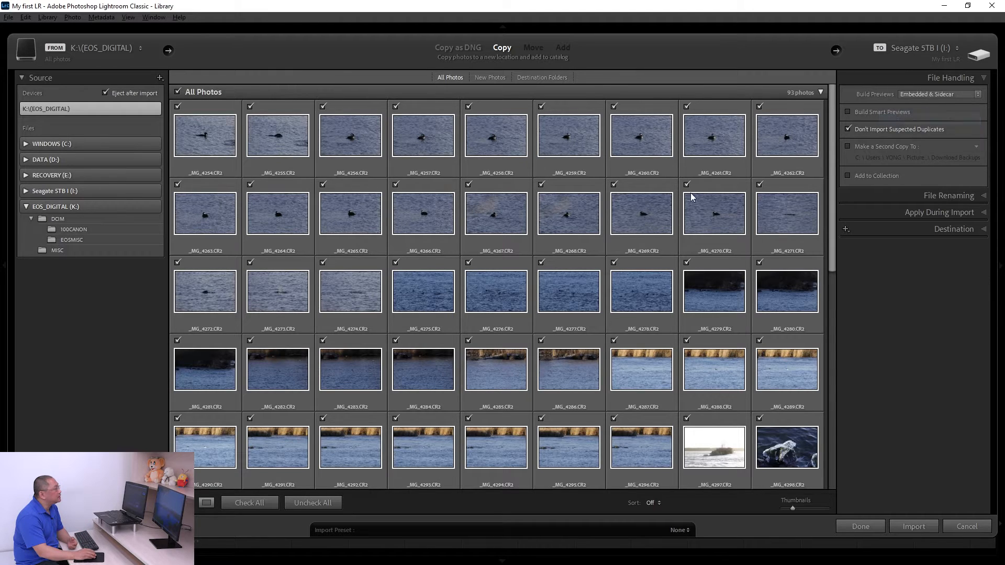
pyautogui.click(898, 95)
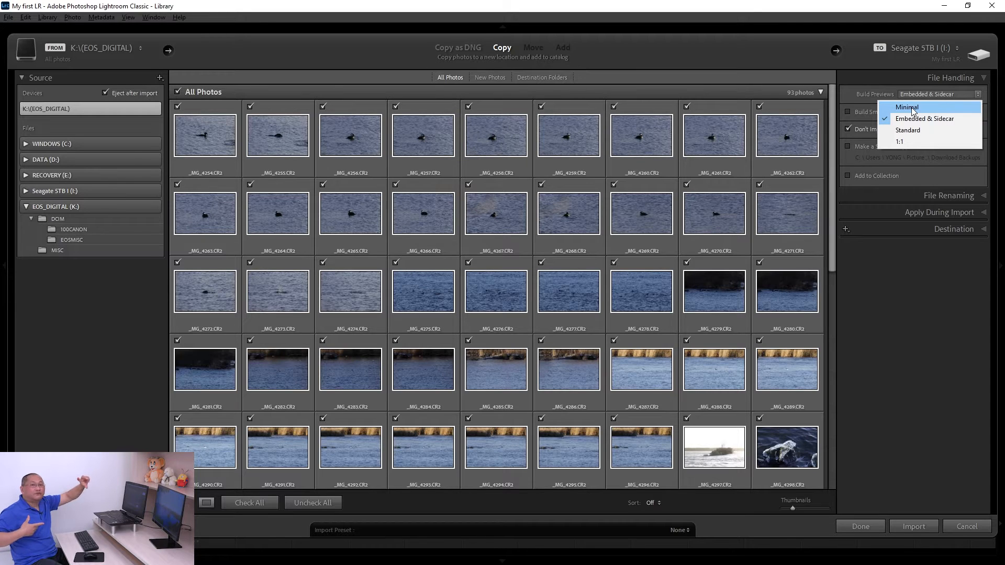
pyautogui.click(831, 319)
# Step: Switch to File Explorer and open the My first LR Previews.lrdata folder inside the My first LR catalog folder
pyautogui.hotkey('alt', 'Tab')
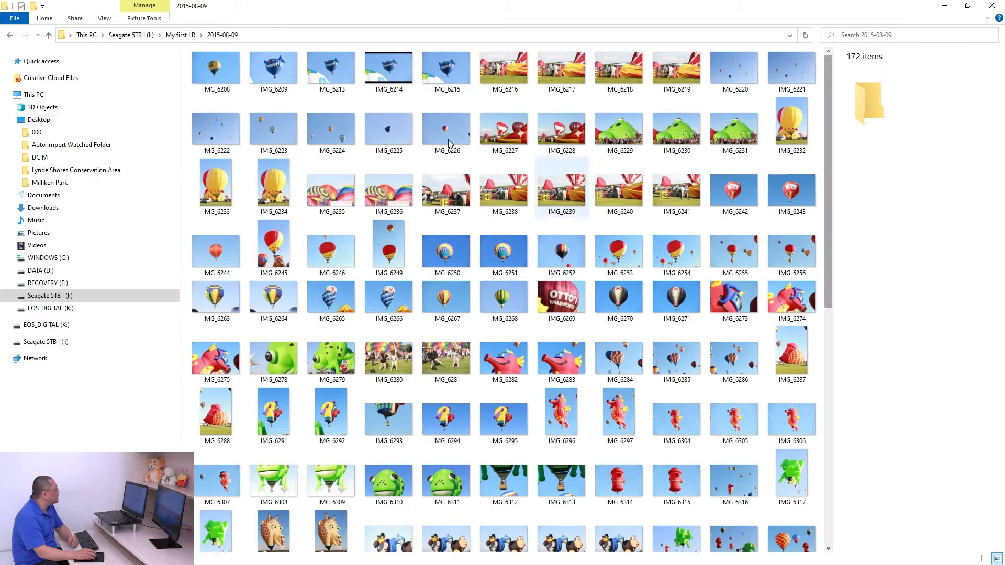
pyautogui.click(181, 35)
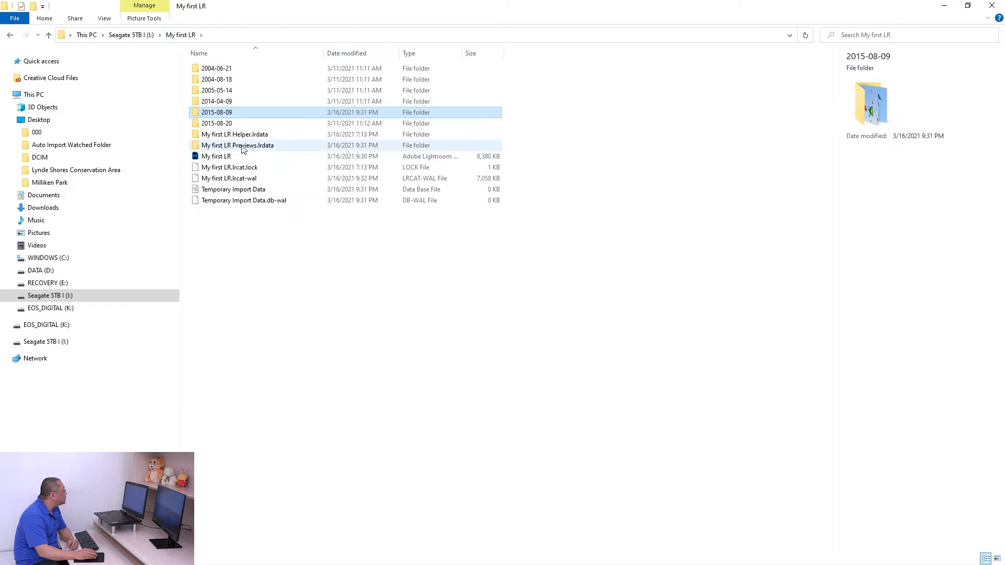
pyautogui.click(243, 146)
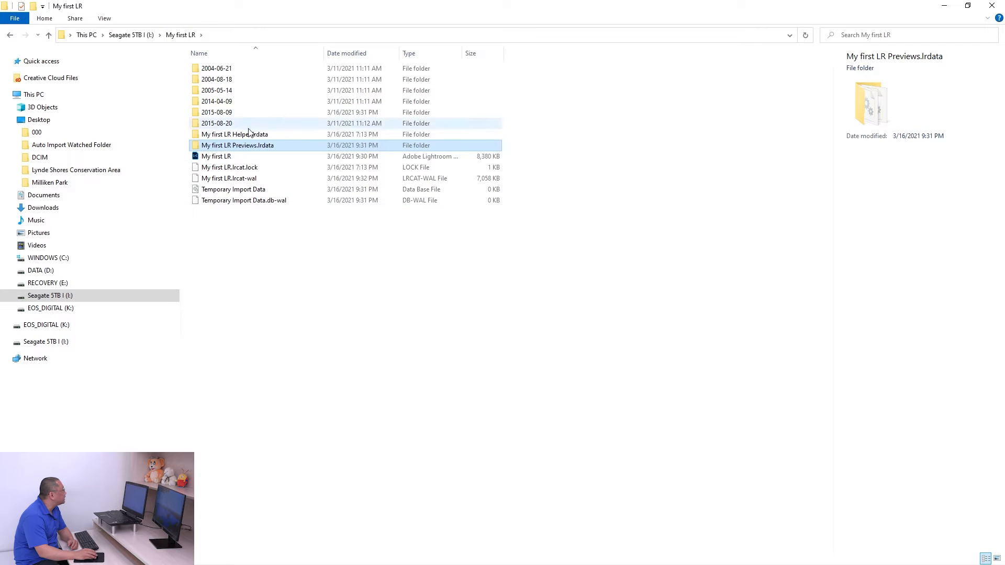
pyautogui.click(237, 148)
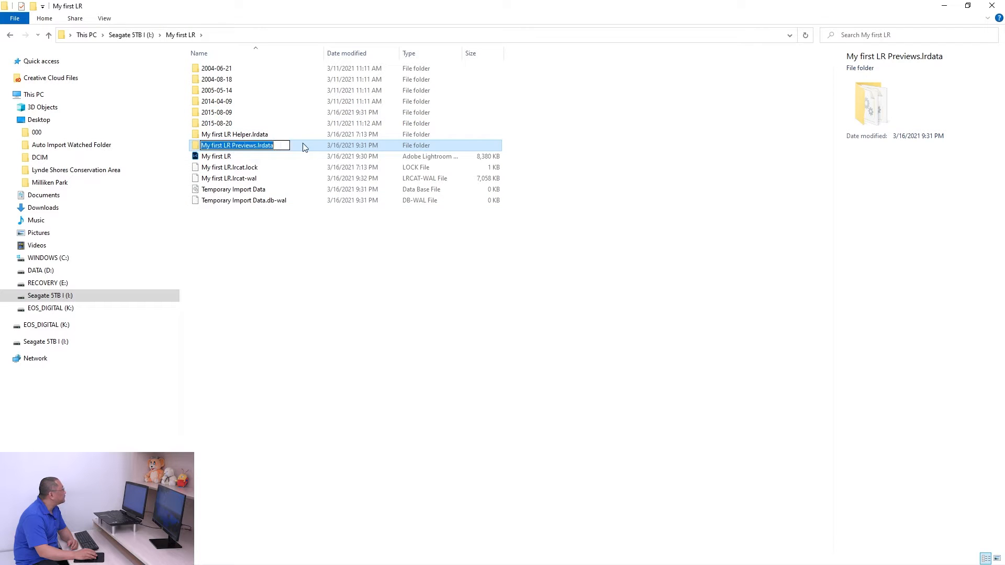
pyautogui.press('Escape')
pyautogui.doubleClick(241, 147)
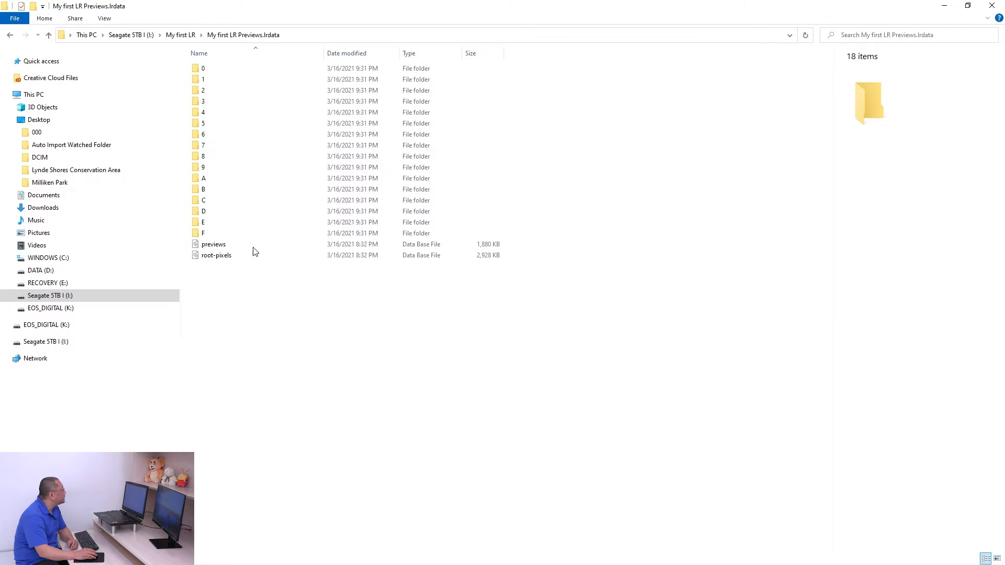
# Step: Open subfolder 6 and its 6AC2 folder to examine how the preview files are stored
pyautogui.click(214, 135)
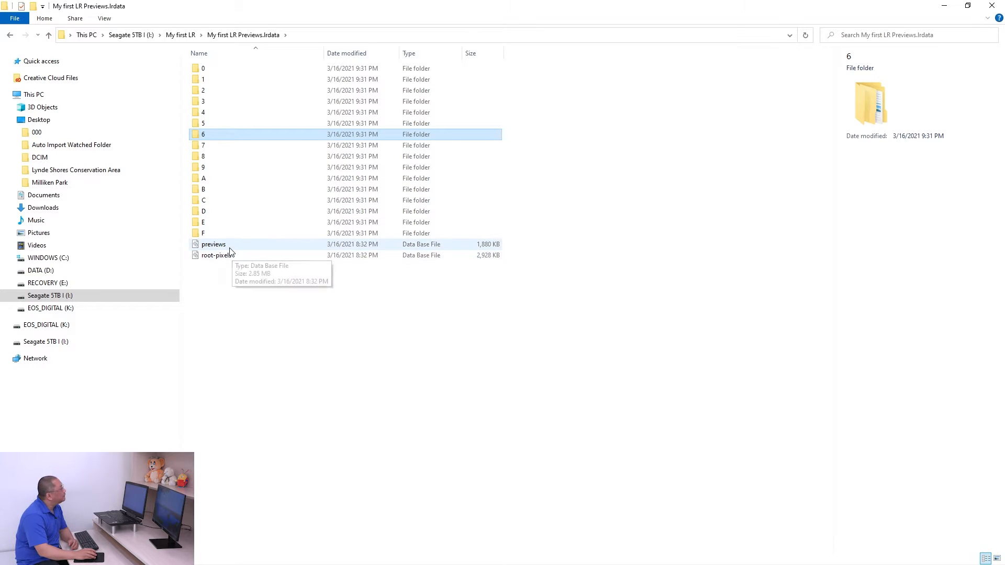
pyautogui.doubleClick(203, 136)
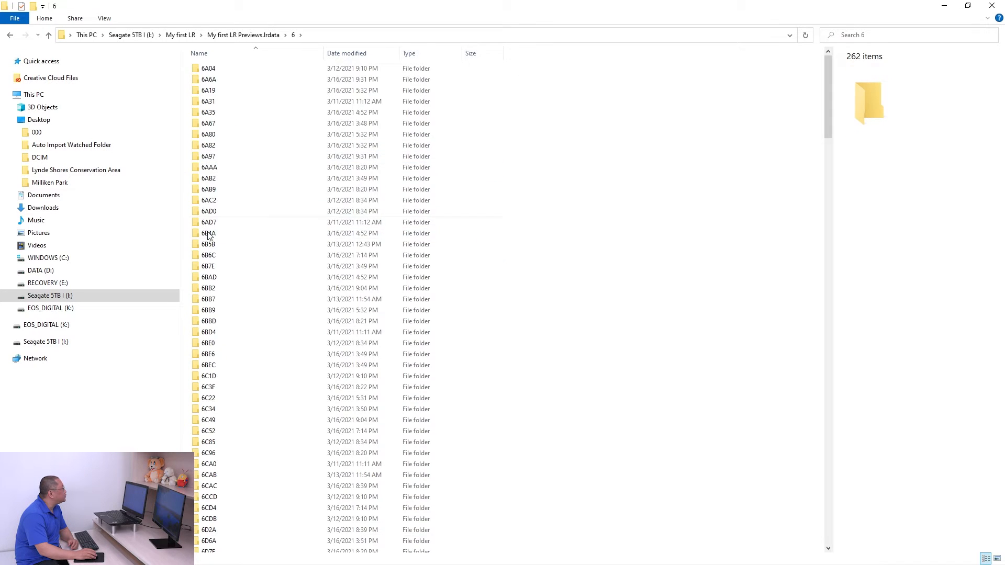
pyautogui.doubleClick(209, 200)
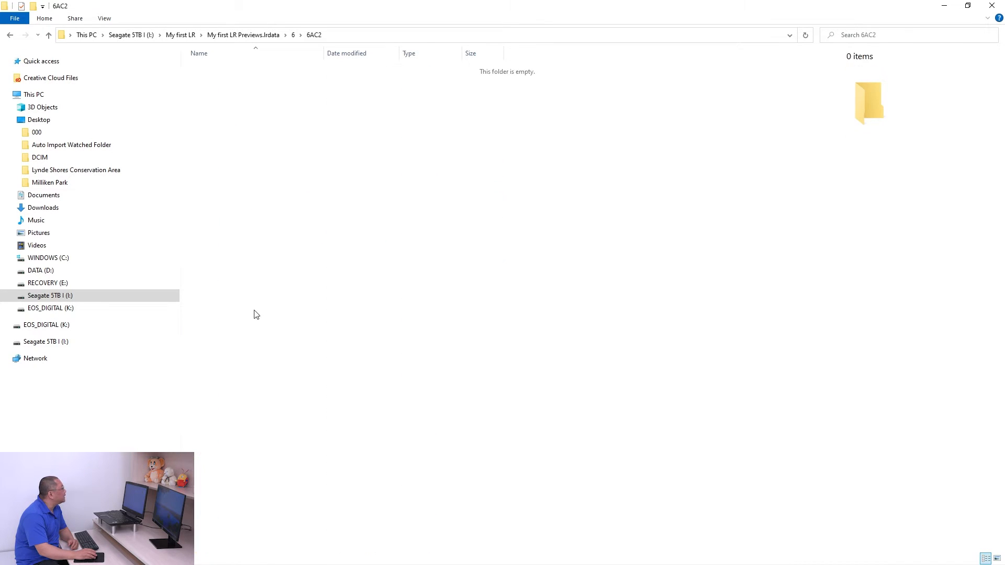
pyautogui.click(238, 36)
# Step: Go back to the My first LR folder, inspect the Previews.lrdata folder's contents once more, and return to the catalog folder
pyautogui.click(181, 35)
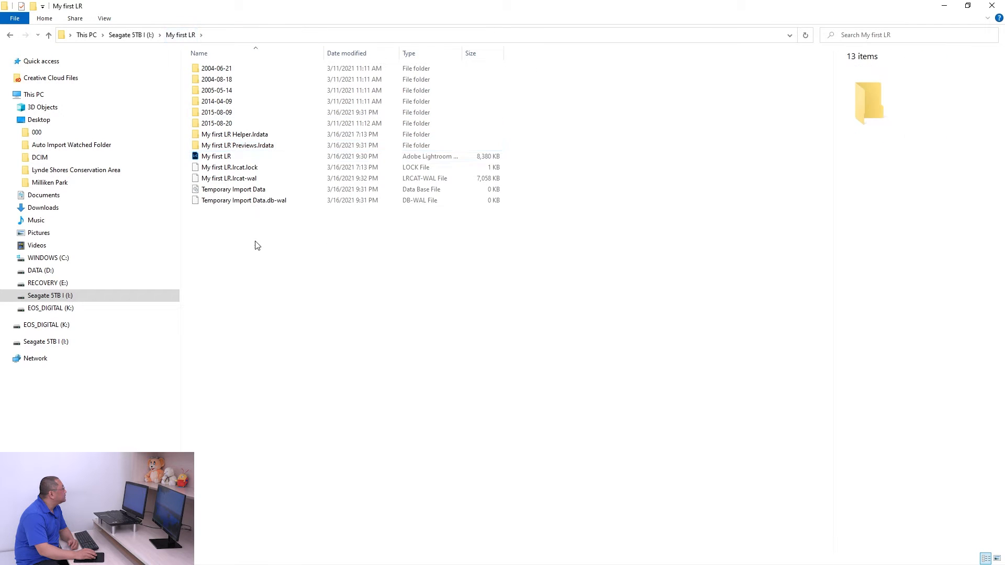
pyautogui.doubleClick(256, 147)
pyautogui.moveTo(279, 312); pyautogui.dragTo(182, 3)
pyautogui.click(254, 306)
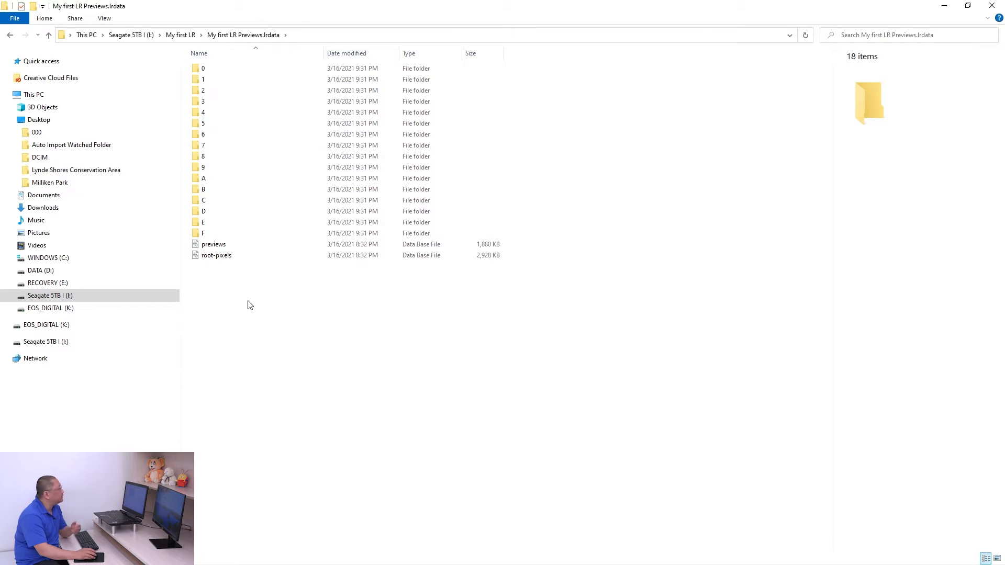
pyautogui.click(183, 35)
pyautogui.click(291, 325)
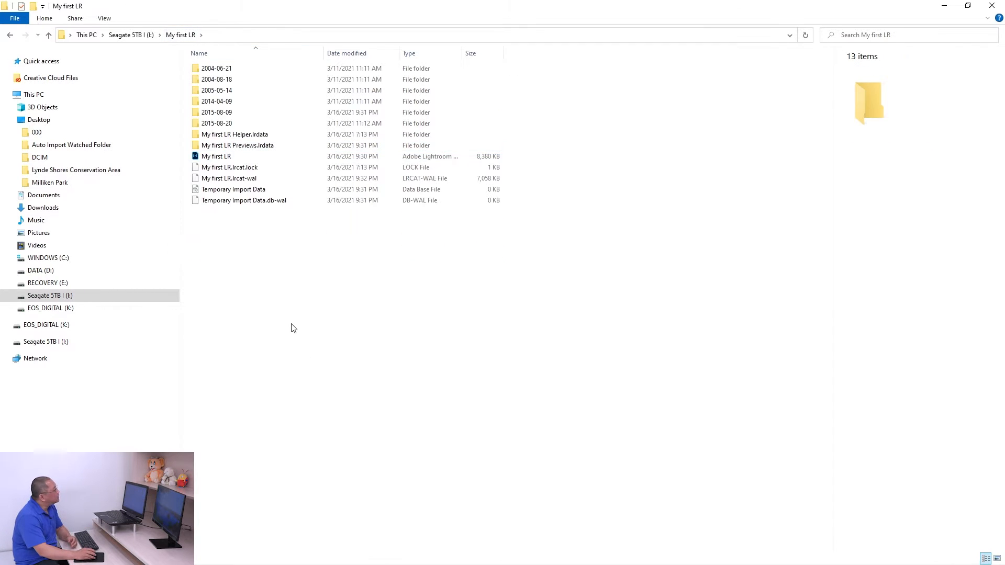
# Step: Switch back to Lightroom Classic and set Build Previews to Minimal for the import
pyautogui.hotkey('alt', 'Tab')
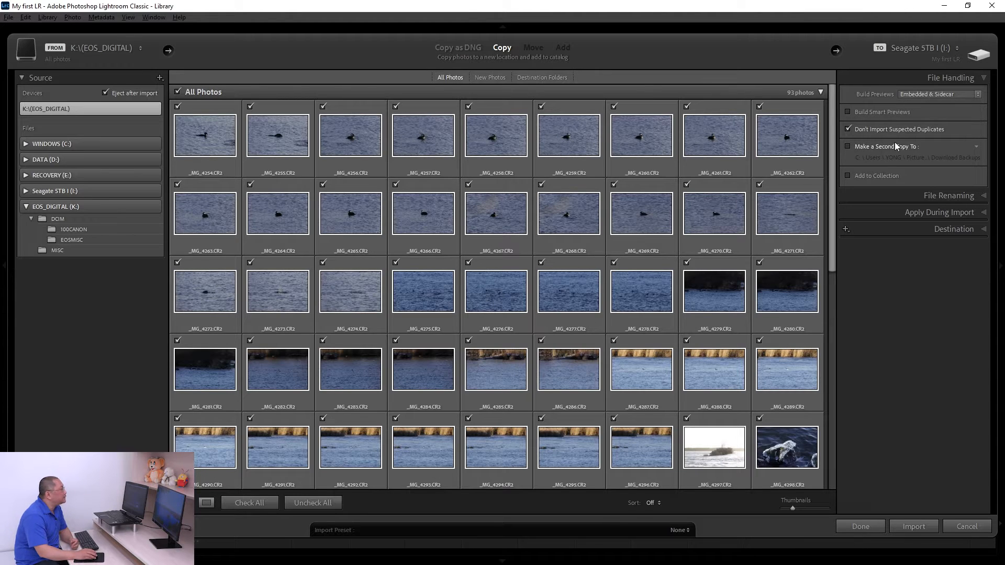
pyautogui.click(918, 94)
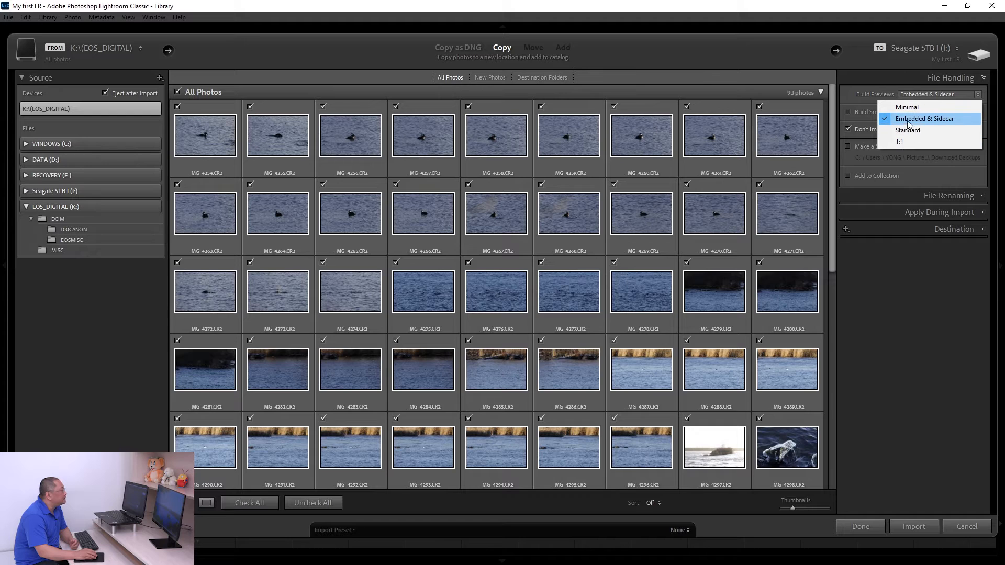
pyautogui.click(948, 120)
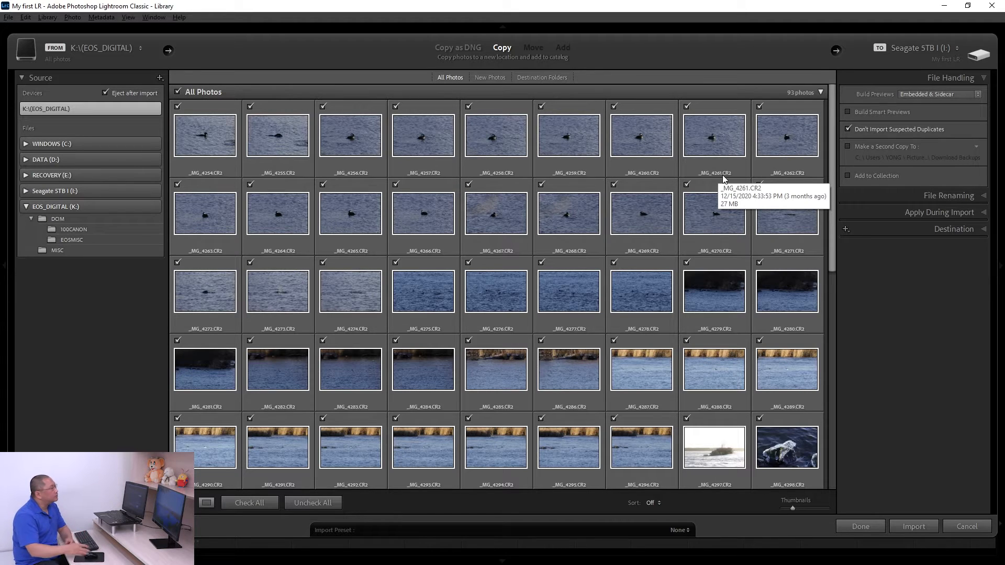
pyautogui.click(941, 95)
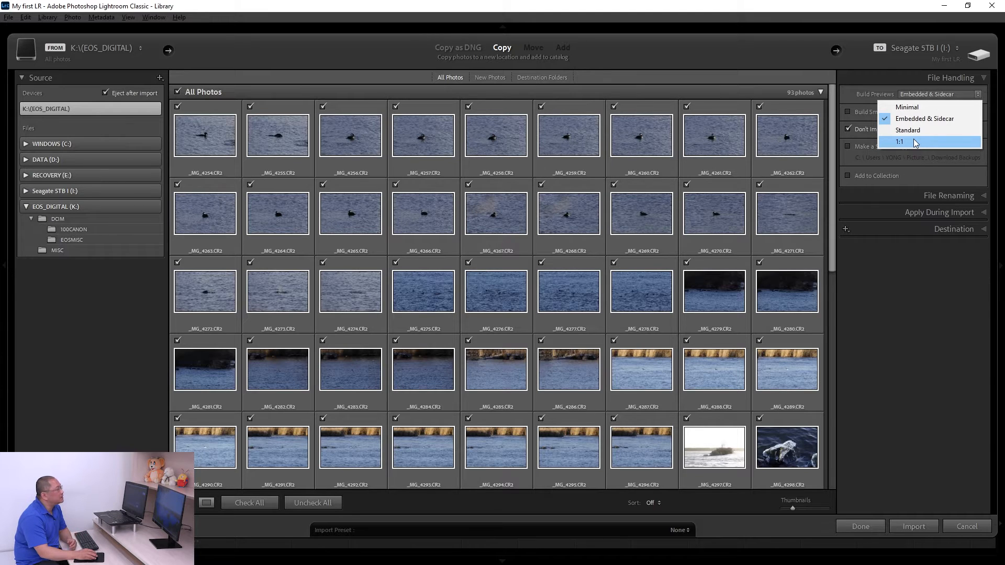
pyautogui.click(929, 109)
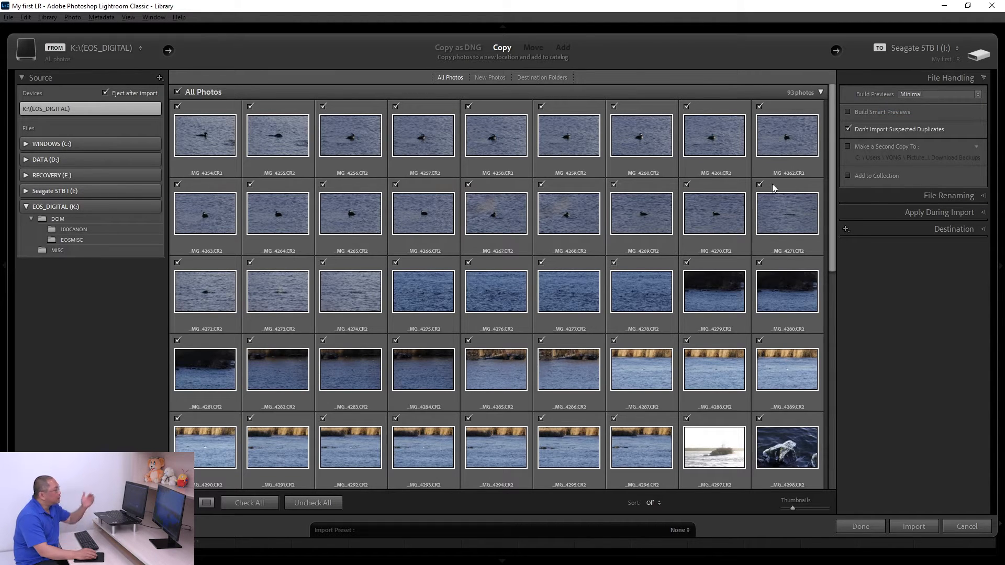
# Step: Check the Build Previews choices without changing them, and turn Build Smart Previews on and off again
pyautogui.scroll(-5, 748, 298)
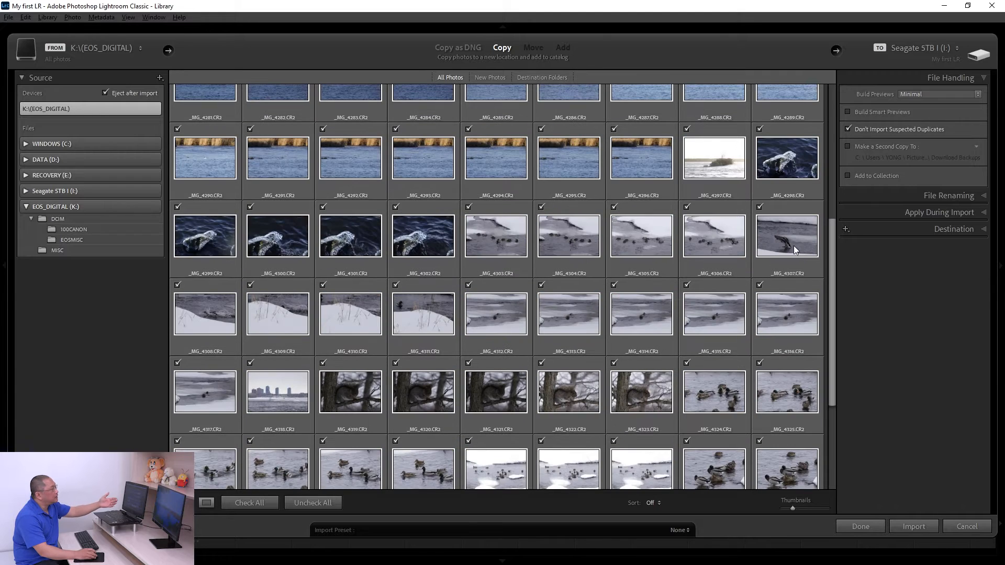
pyautogui.click(921, 94)
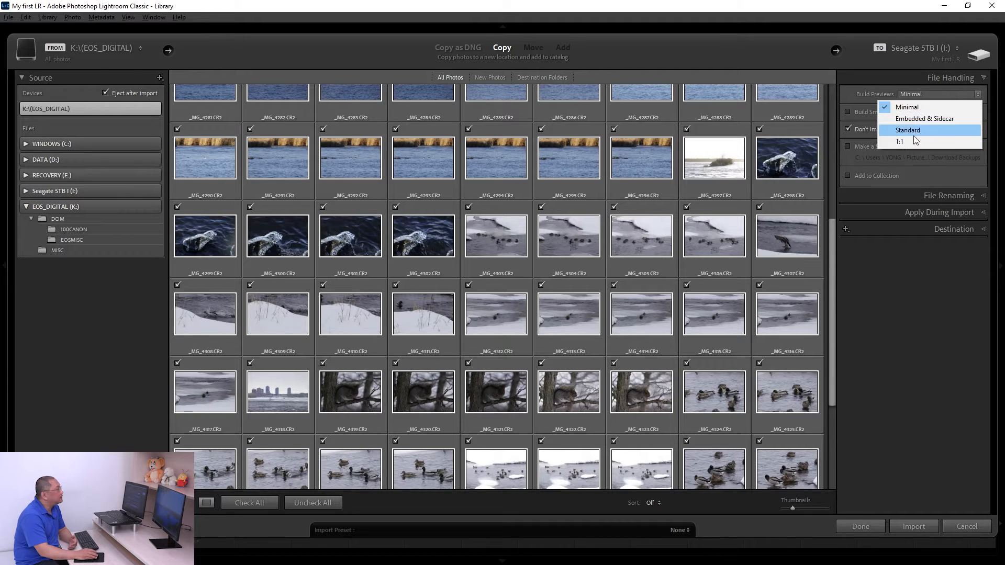
pyautogui.click(921, 322)
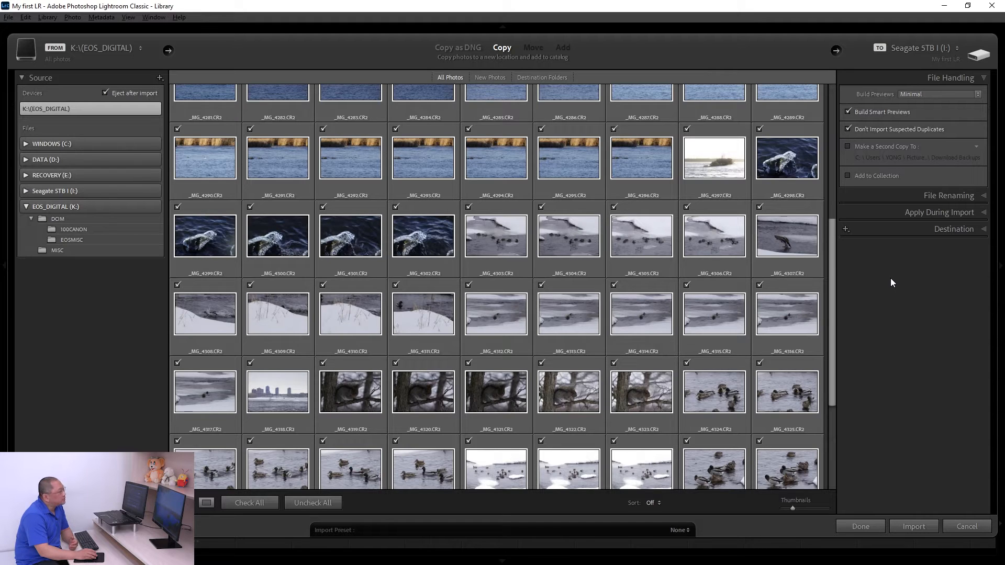
pyautogui.click(877, 112)
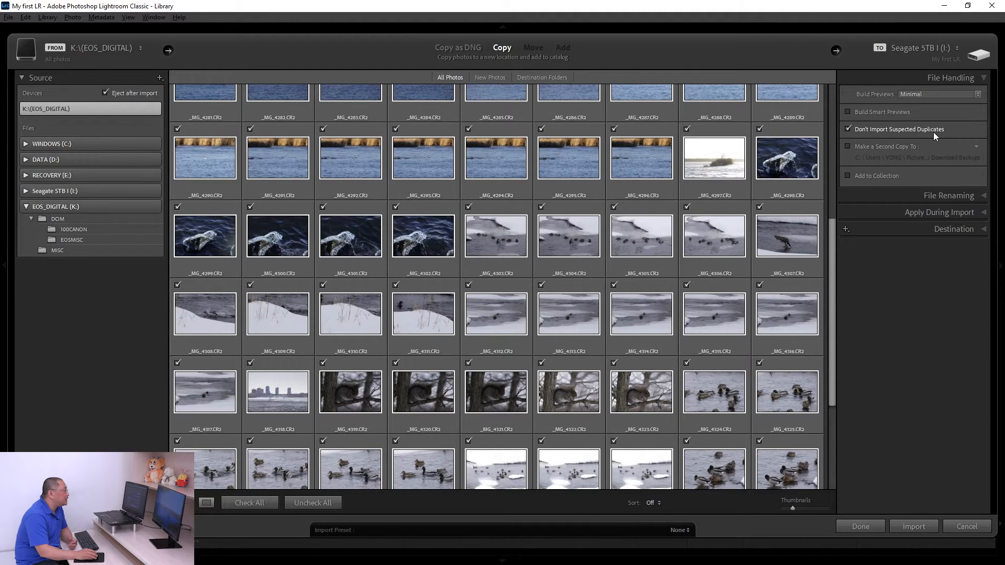
# Step: Exclude the photos _MG_4260.CR2, _MG_4261.CR2 and _MG_4262.CR2 from the import
pyautogui.scroll(5, 728, 198)
pyautogui.click(643, 140)
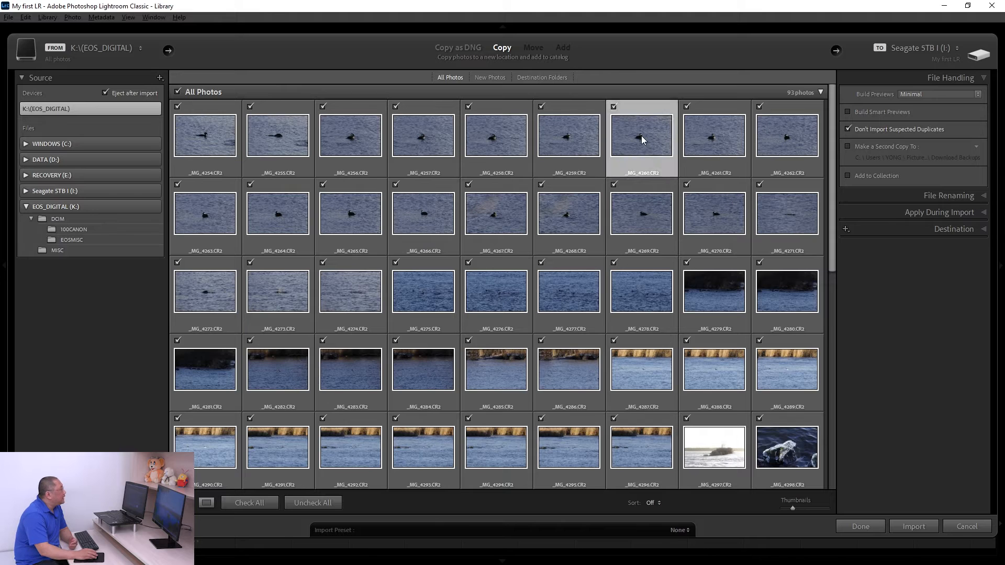
pyautogui.click(613, 107)
pyautogui.click(686, 107)
pyautogui.click(758, 108)
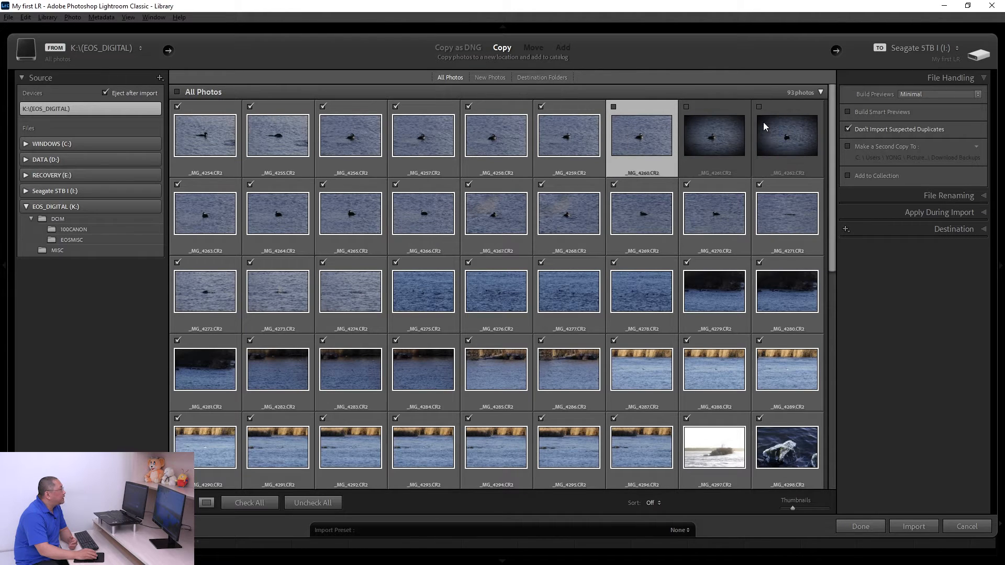
# Step: Select the three excluded photos in turn to compare them with one another and with the photos marked for import
pyautogui.moveTo(718, 149)
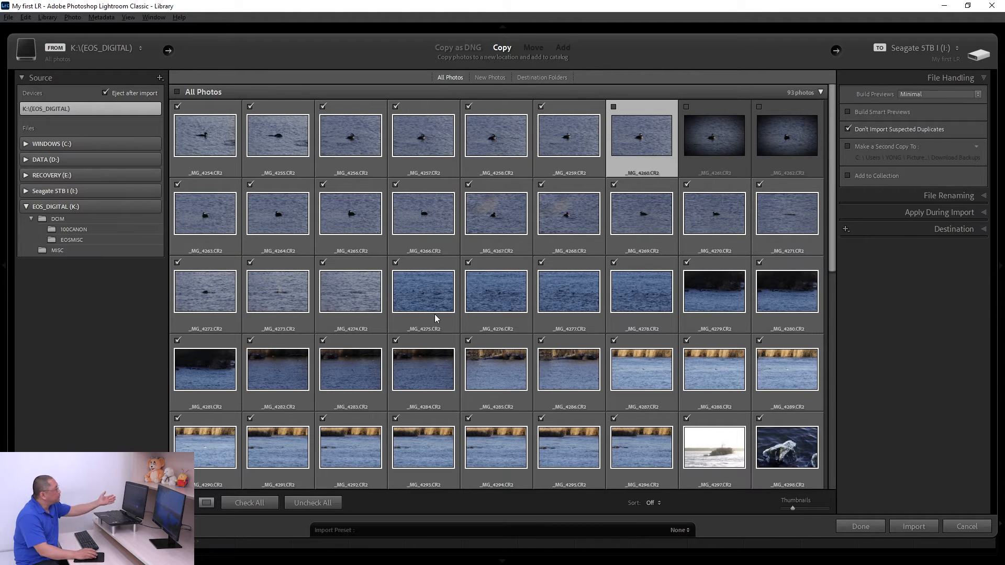
pyautogui.scroll(-3, 551, 322)
pyautogui.scroll(3, 548, 322)
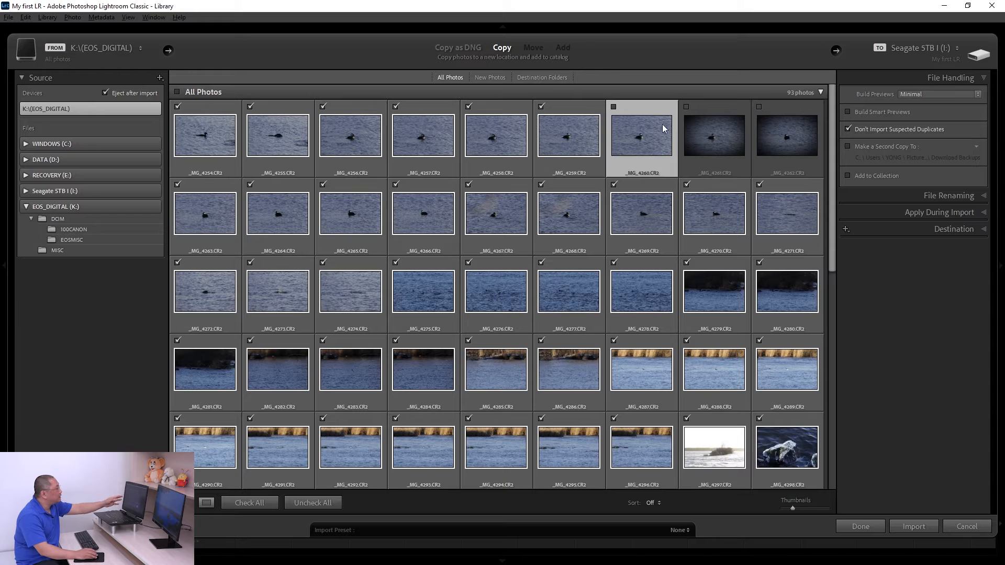
pyautogui.click(764, 138)
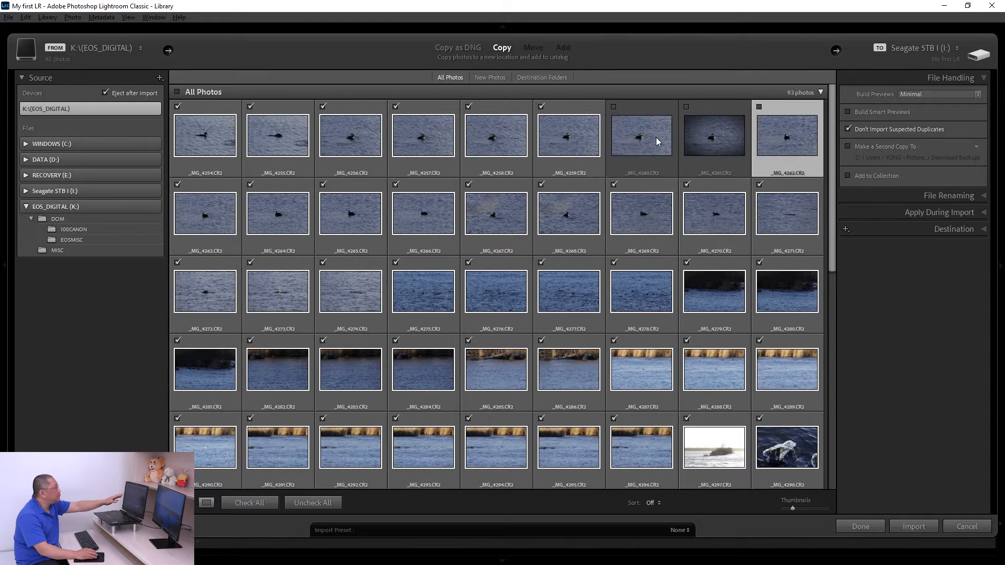
pyautogui.click(696, 135)
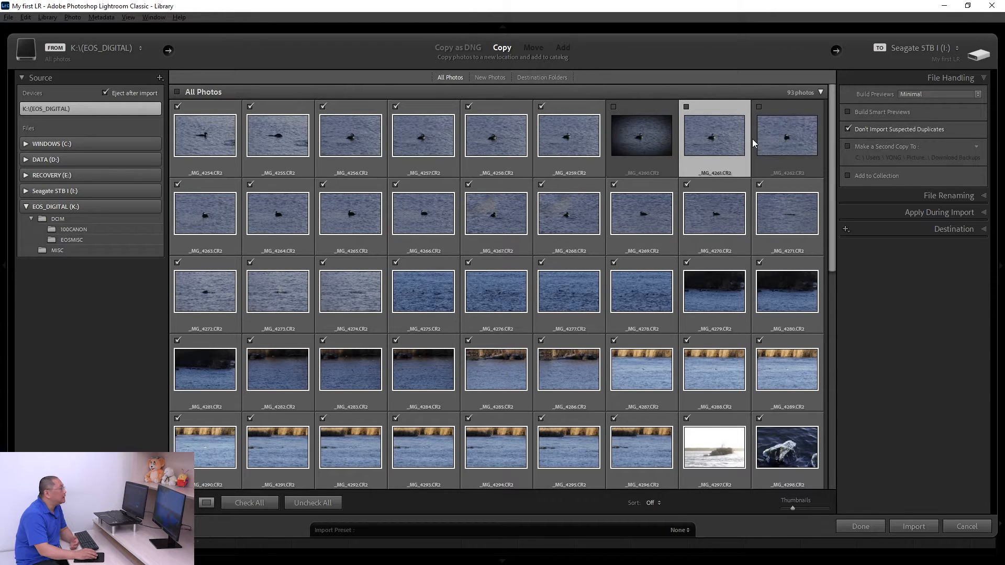
pyautogui.click(650, 140)
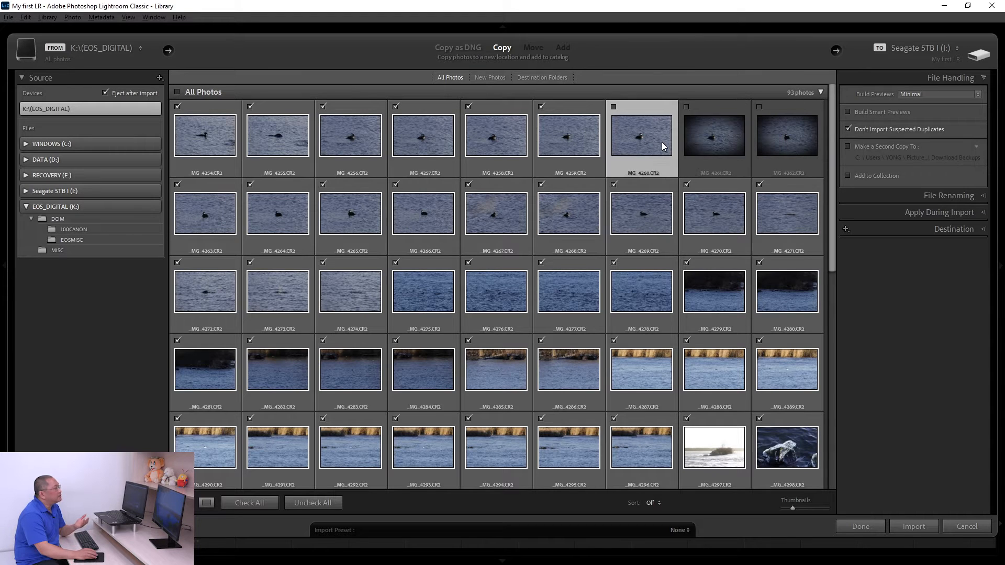
pyautogui.click(758, 140)
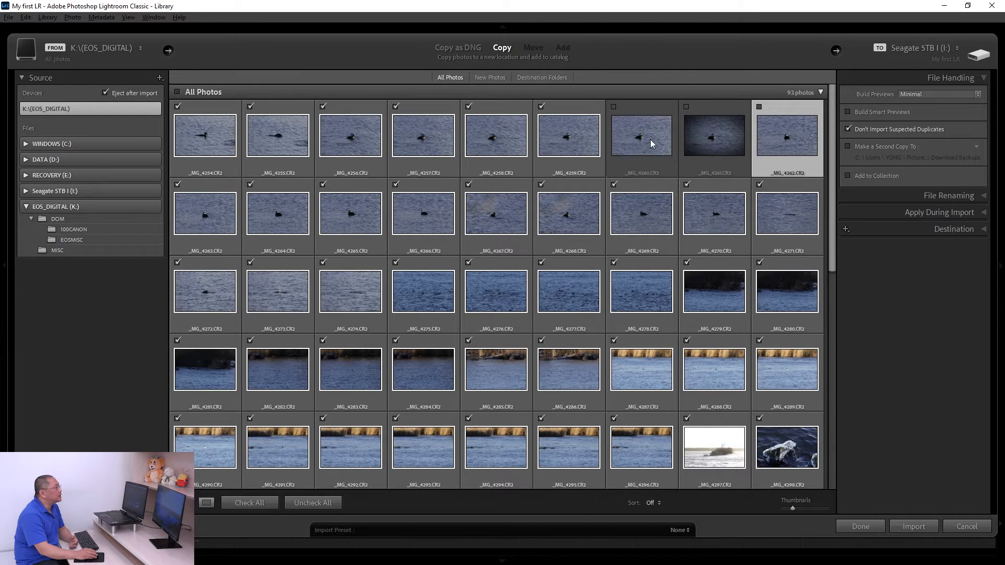
pyautogui.click(650, 139)
pyautogui.click(759, 138)
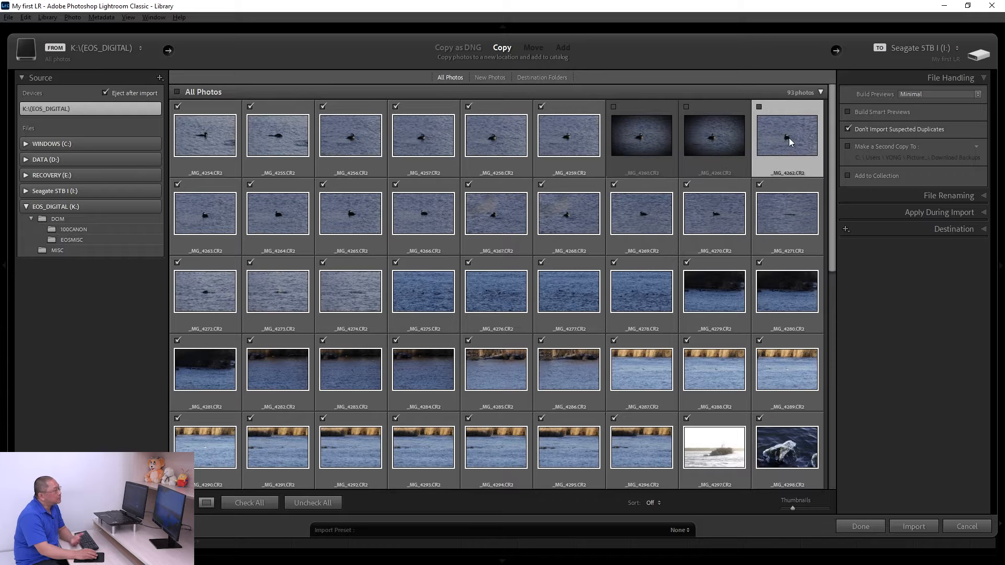
# Step: Select photo _MG_4260.CR2 and mark all the photos on the card for import again
pyautogui.click(668, 137)
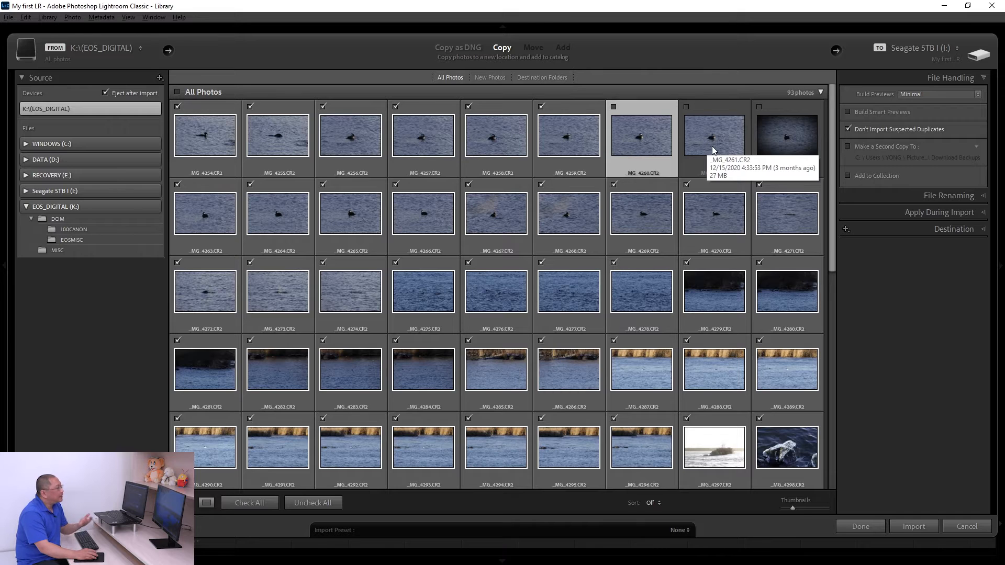
pyautogui.moveTo(794, 144)
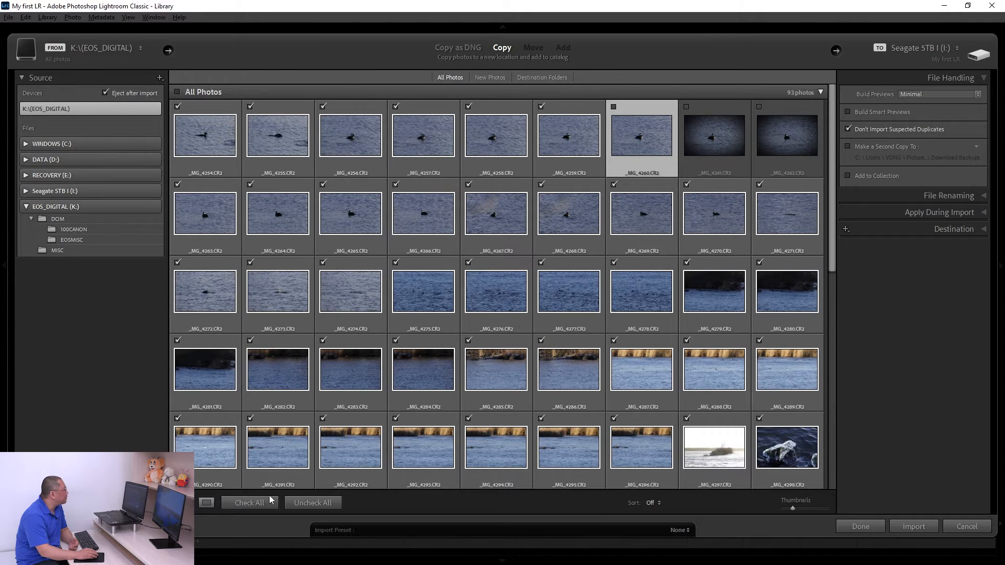
pyautogui.click(250, 504)
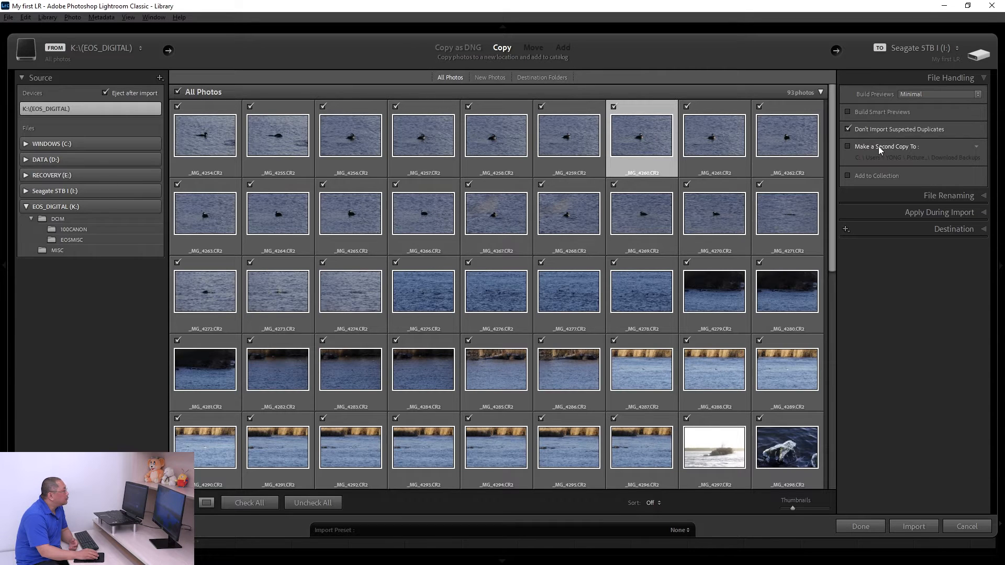
# Step: Turn Make a Second Copy To and Add to Collection on and off again in turn, viewing the Destination folders in between
pyautogui.click(898, 151)
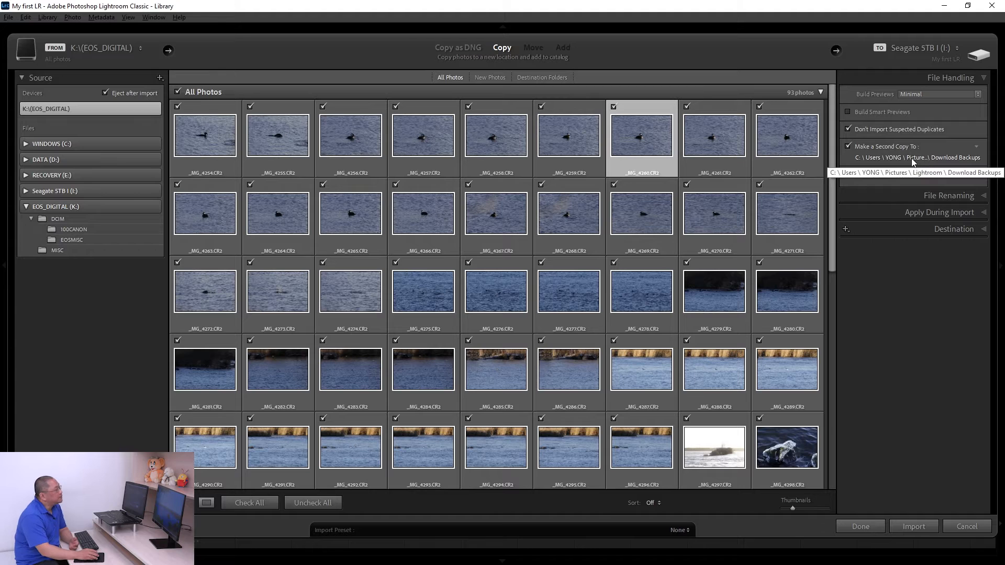
pyautogui.click(911, 230)
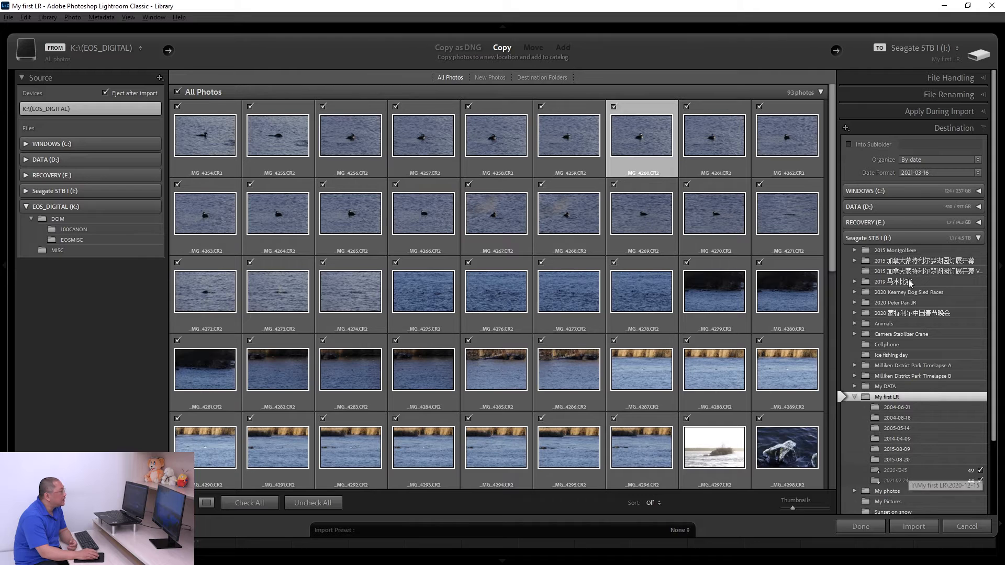
pyautogui.click(922, 76)
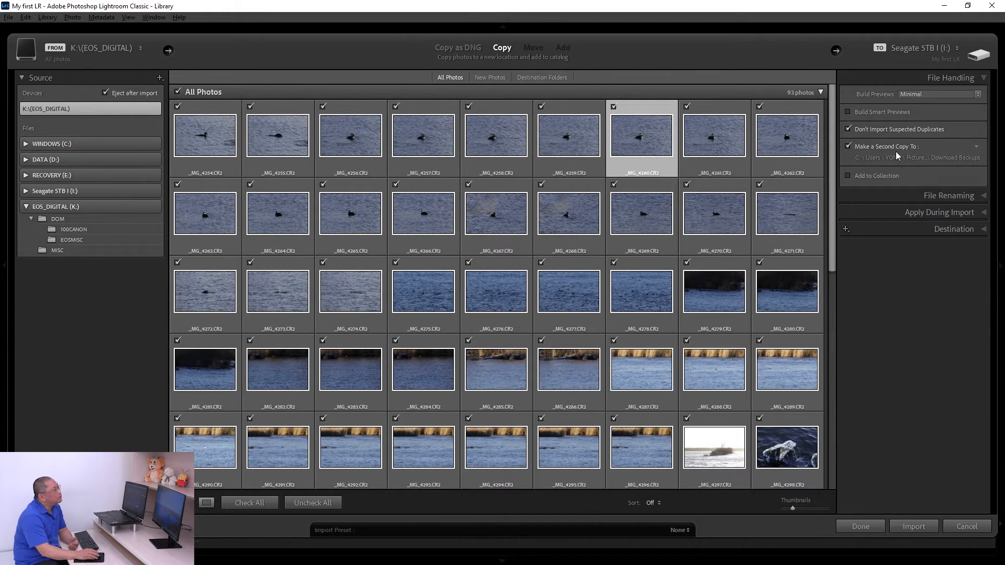
pyautogui.click(848, 147)
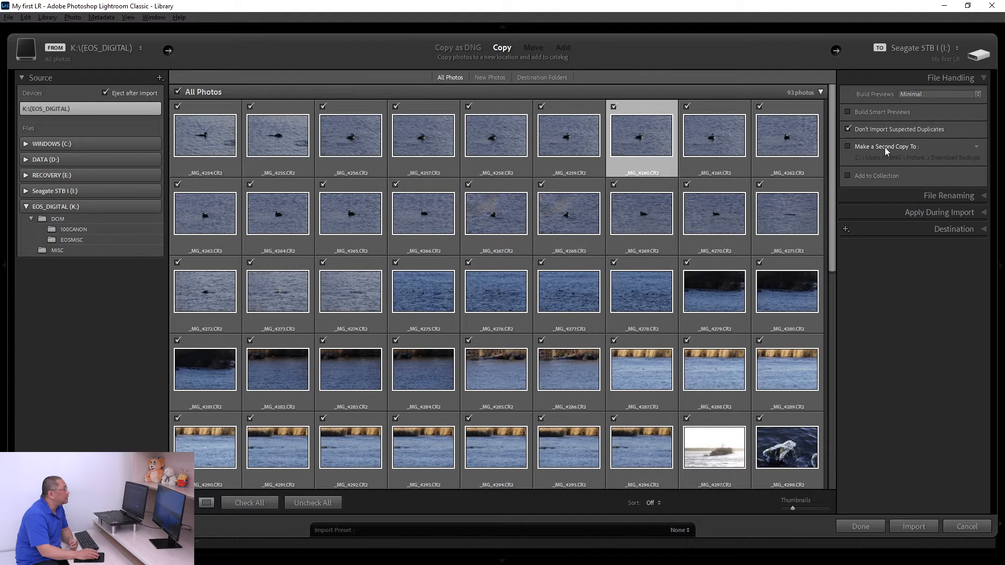
pyautogui.click(881, 175)
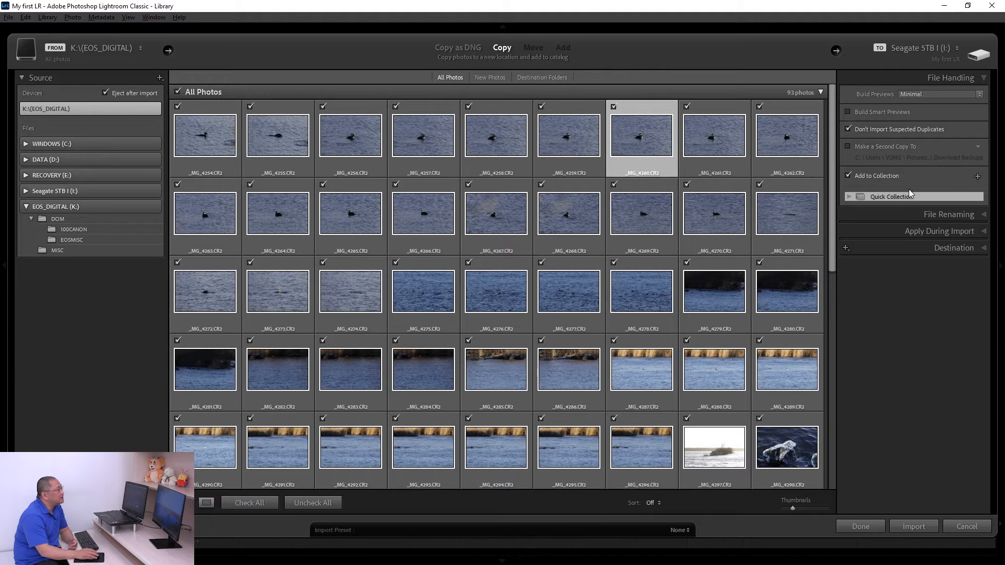
pyautogui.click(880, 178)
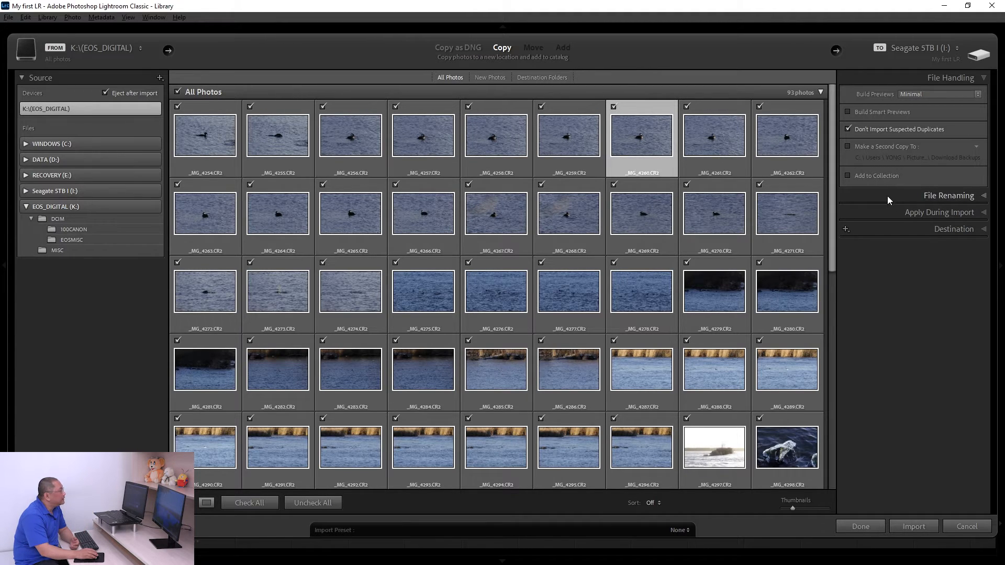
# Step: Try Rename Files for the import, look through its naming templates without changing them, and leave renaming off
pyautogui.click(887, 196)
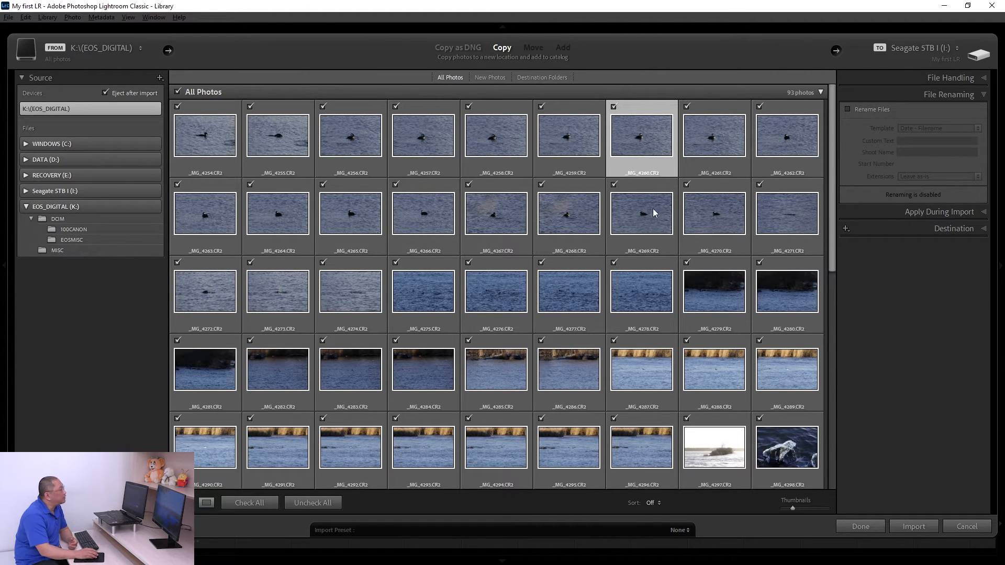
pyautogui.click(858, 109)
pyautogui.click(922, 129)
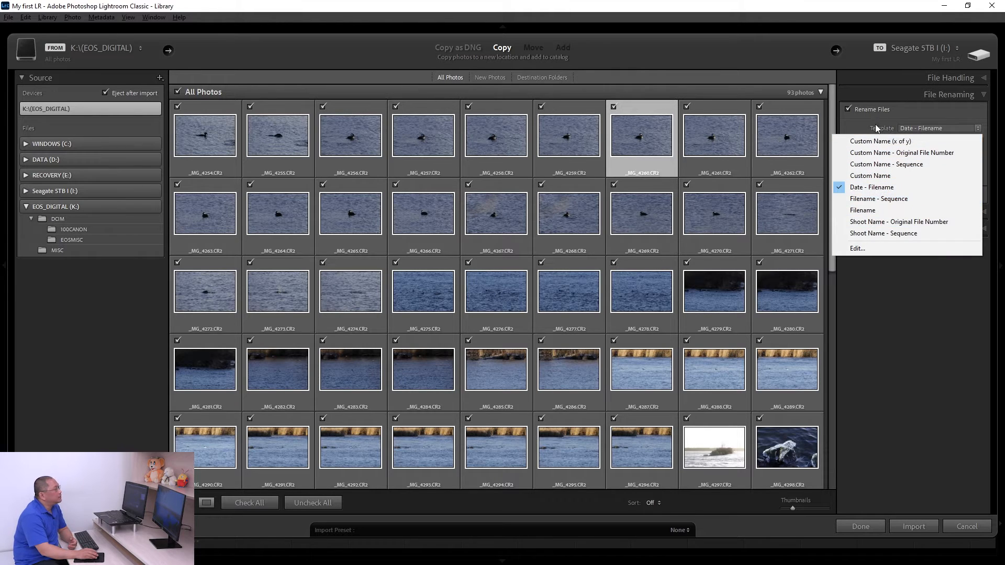
pyautogui.click(852, 121)
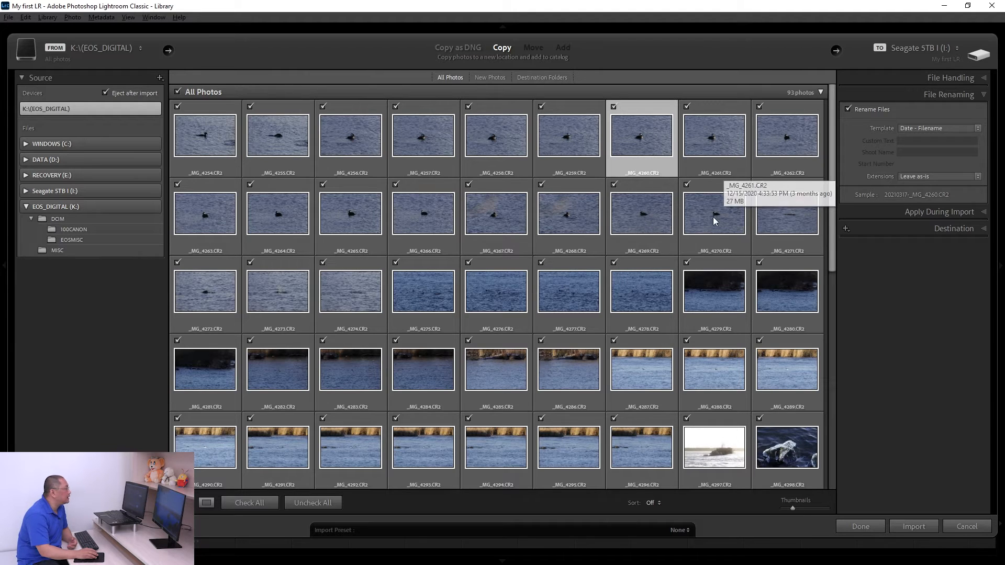
pyautogui.click(848, 110)
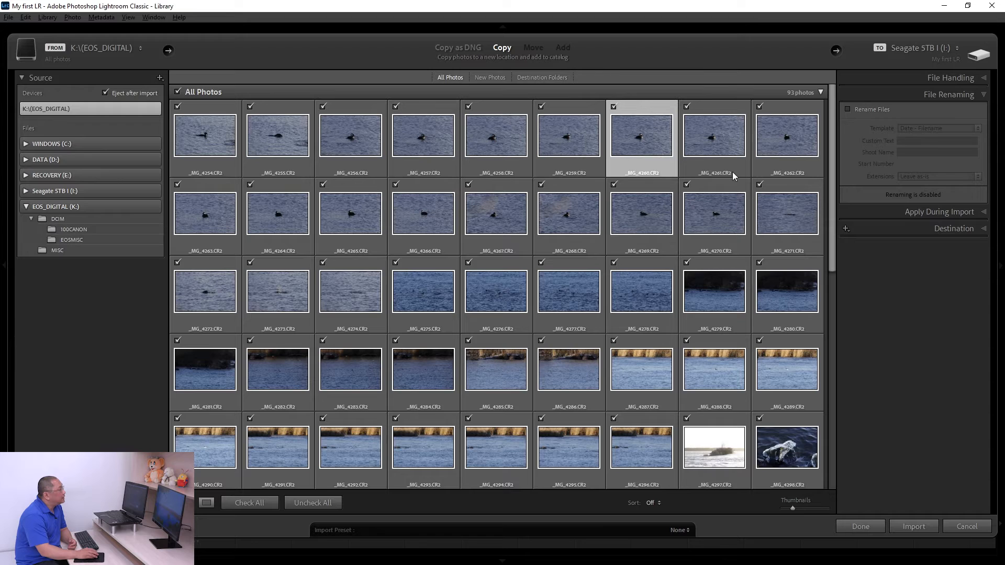
pyautogui.click(859, 109)
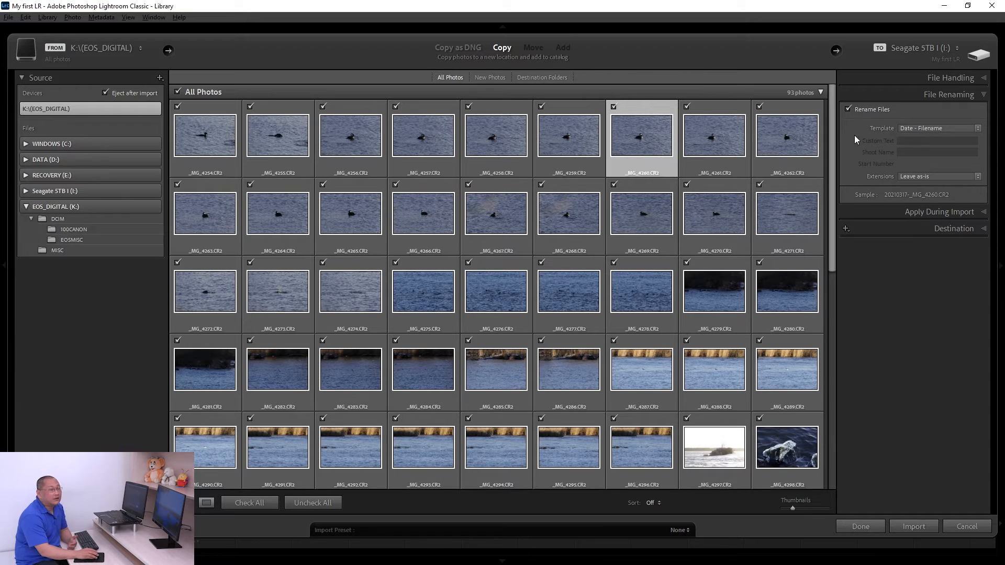
pyautogui.click(871, 110)
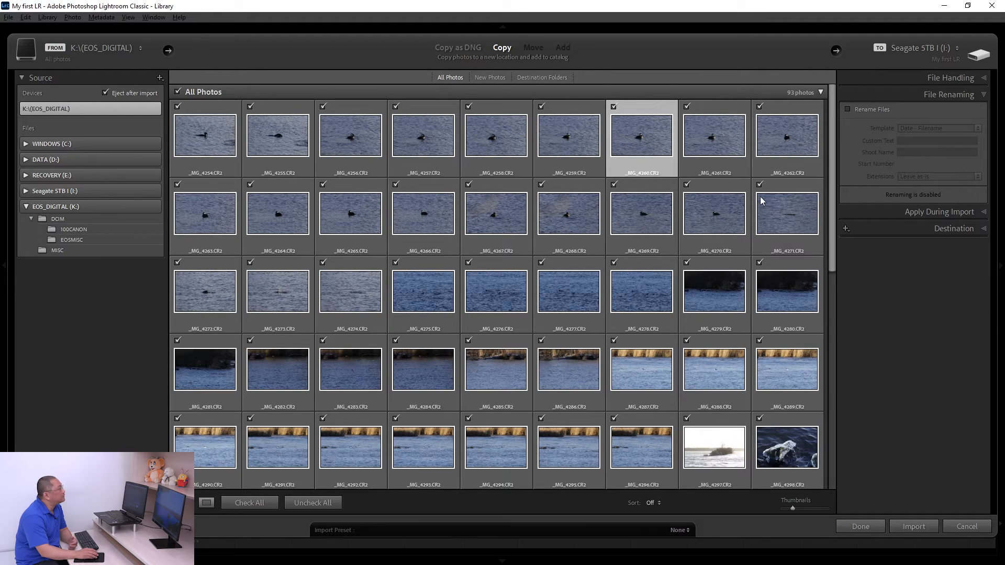
# Step: Examine the Develop Settings presets, Metadata choices and Keywords field under Apply During Import without setting any of them
pyautogui.click(887, 213)
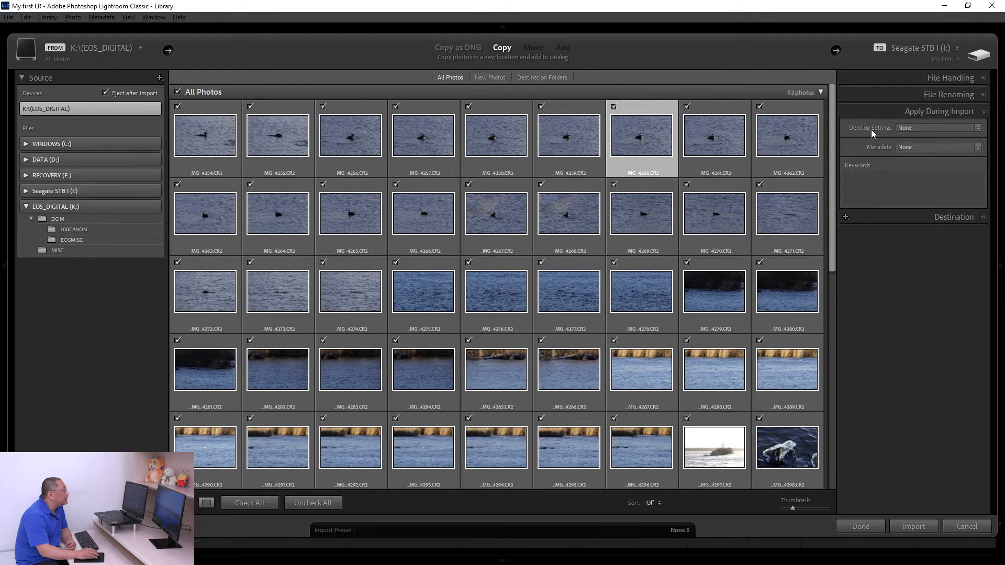
pyautogui.click(865, 179)
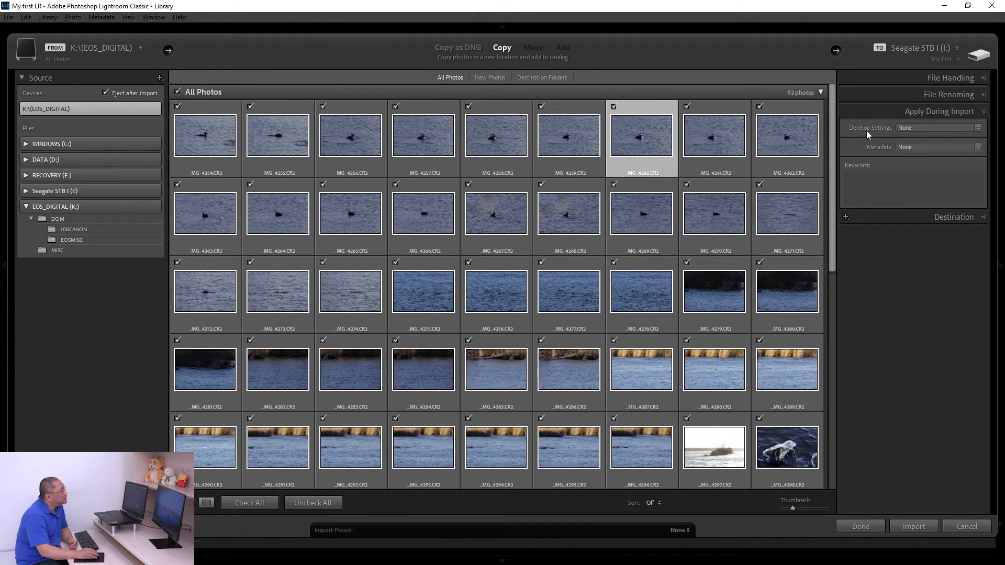
pyautogui.click(934, 129)
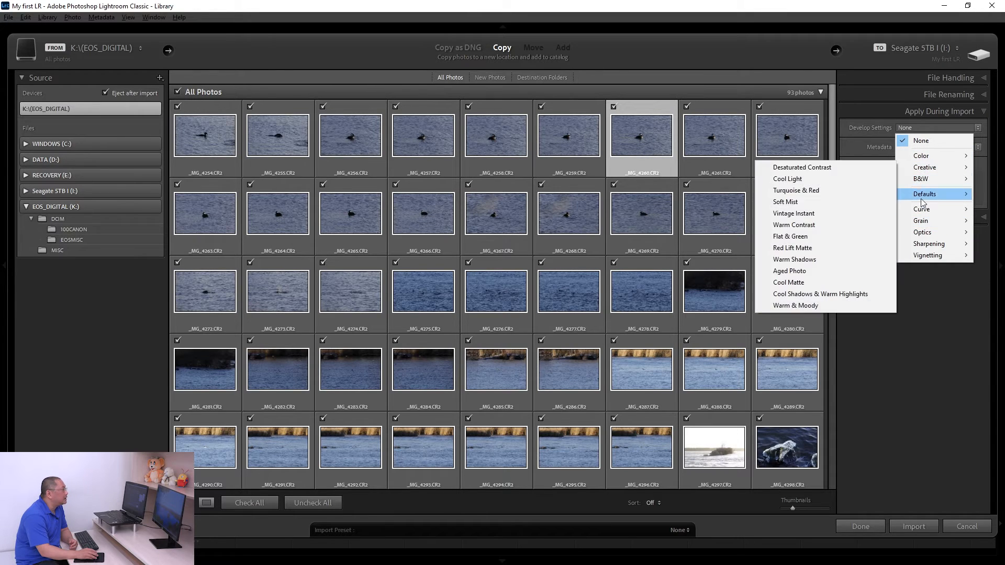
pyautogui.moveTo(920, 180)
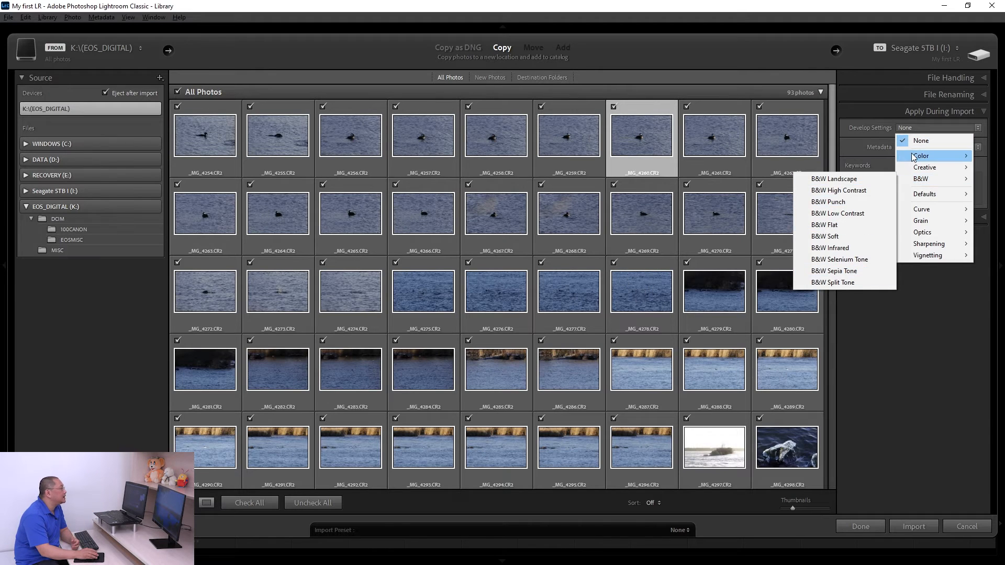
pyautogui.click(872, 279)
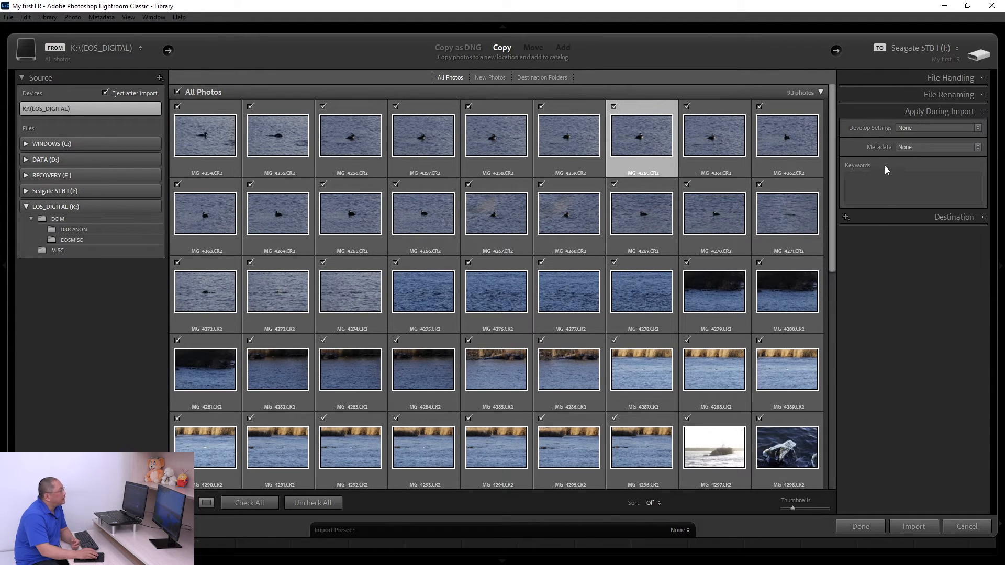
pyautogui.click(907, 148)
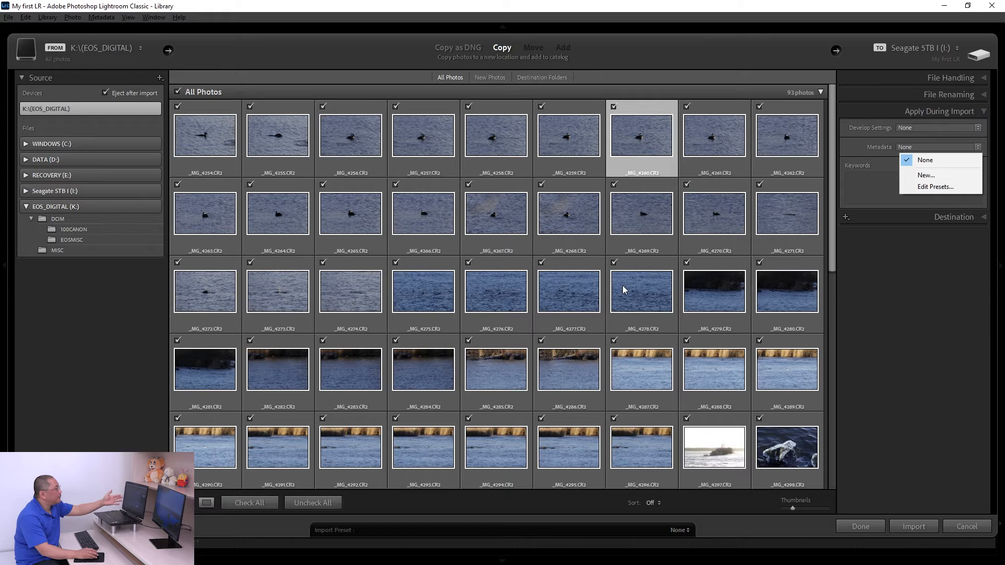
pyautogui.click(872, 186)
pyautogui.click(871, 187)
pyautogui.click(870, 187)
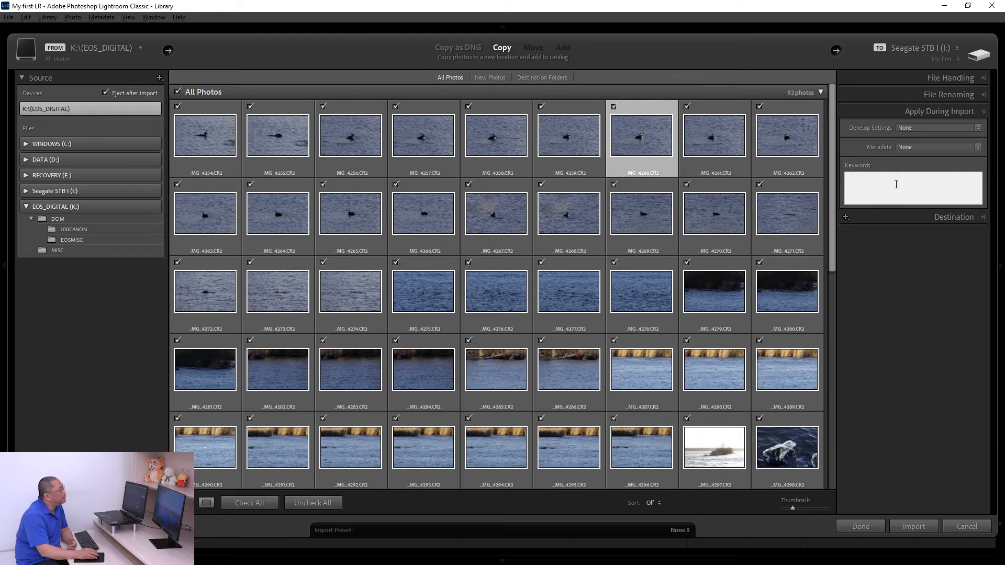
pyautogui.click(897, 112)
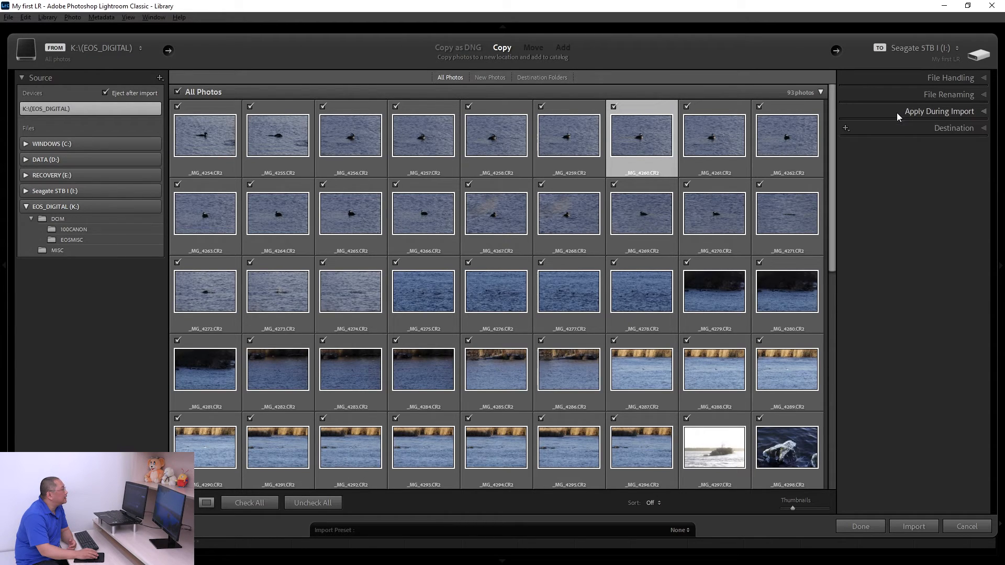
# Step: Keep Build Previews at Minimal, review the My first LR destination, and import all the marked photos
pyautogui.click(909, 78)
pyautogui.click(916, 93)
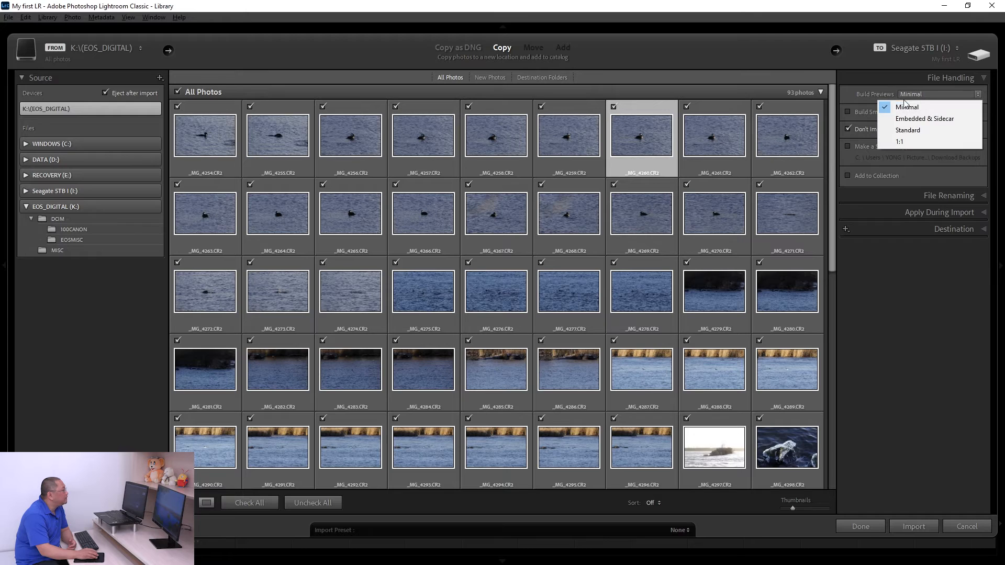
pyautogui.click(924, 108)
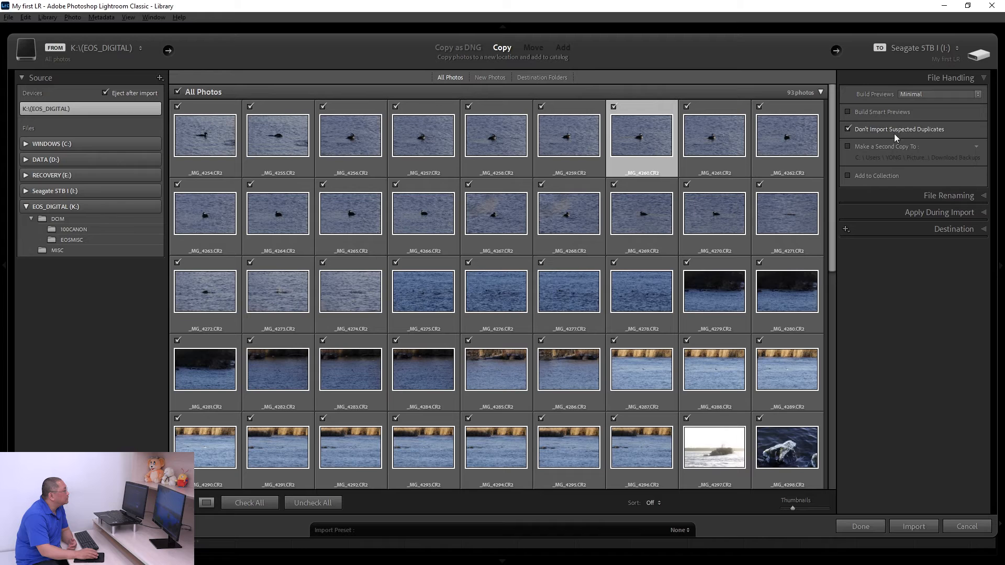
pyautogui.click(911, 230)
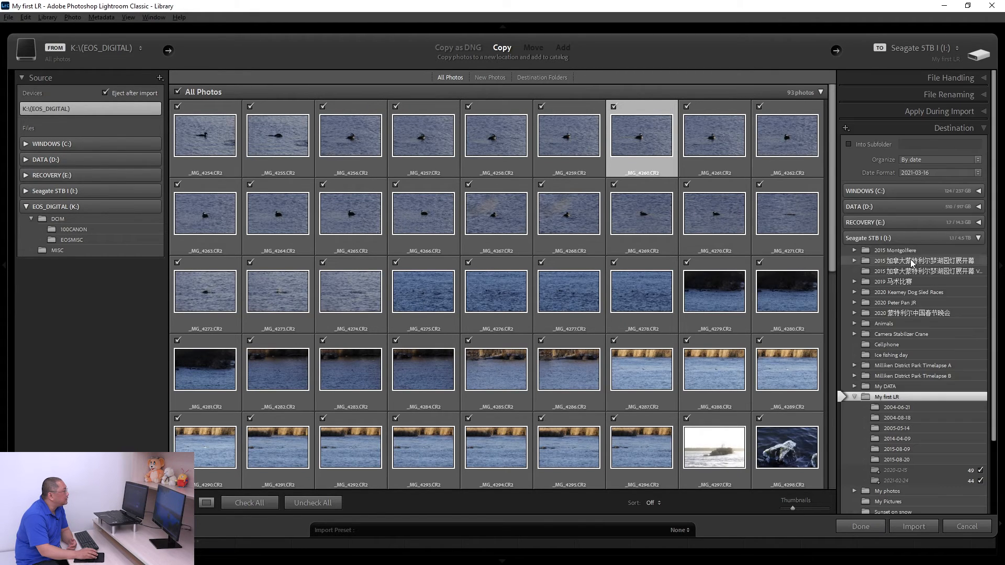
pyautogui.click(914, 527)
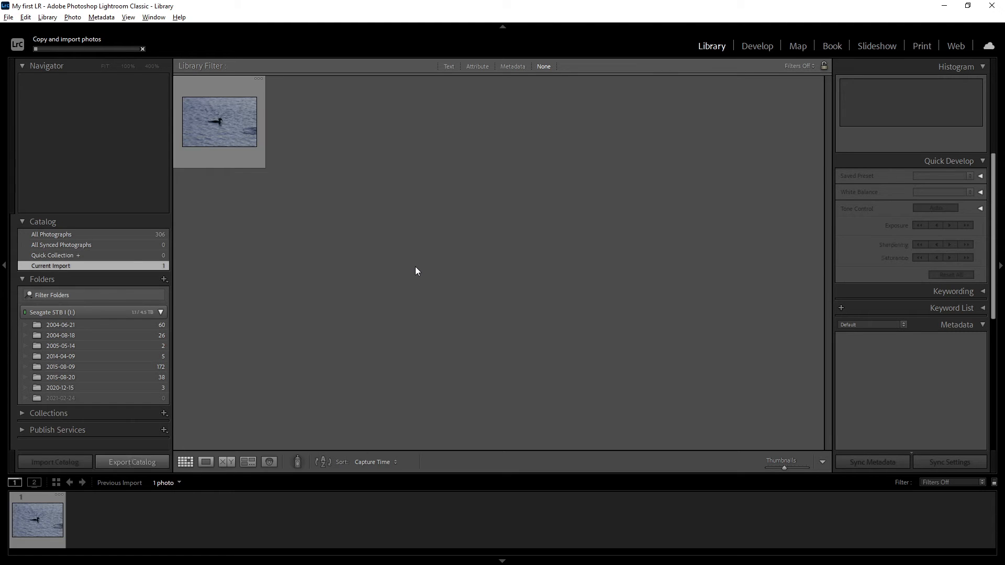
# Step: Switch to File Explorer and inspect the 2020-12-15 and 2021-02-24 folders inside My first LR for copied photos
pyautogui.hotkey('alt', 'Tab')
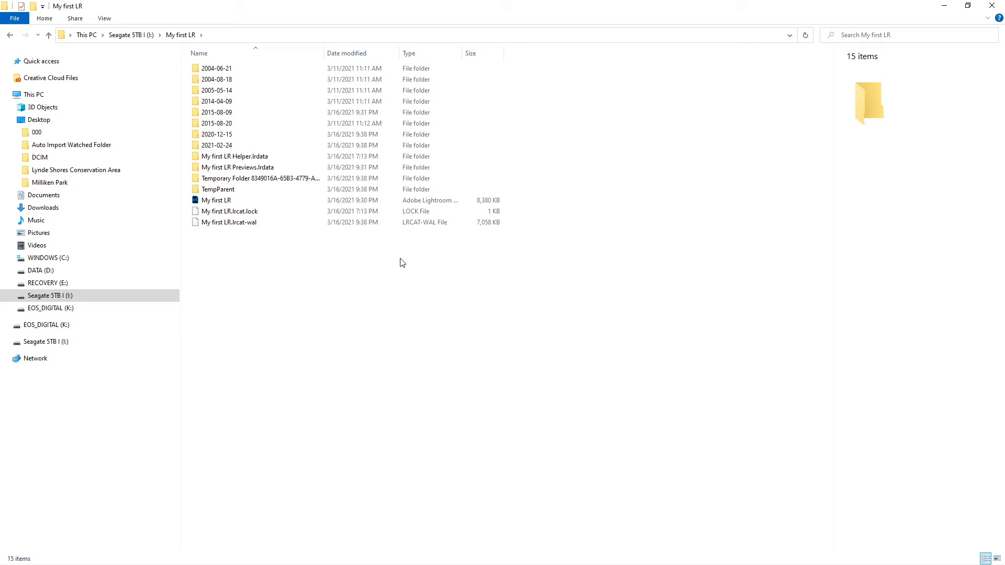
pyautogui.click(223, 135)
pyautogui.doubleClick(221, 137)
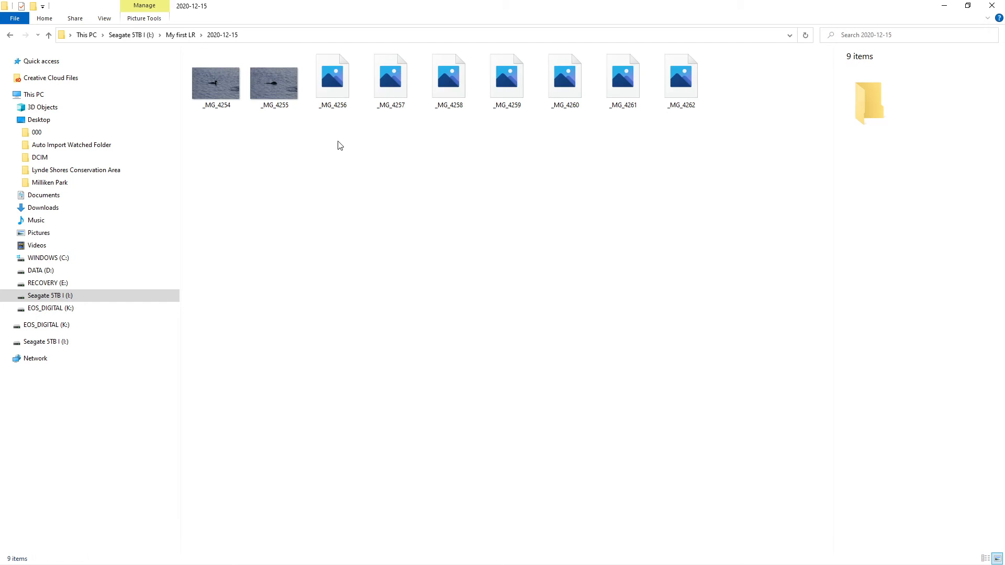
pyautogui.click(188, 35)
pyautogui.doubleClick(216, 146)
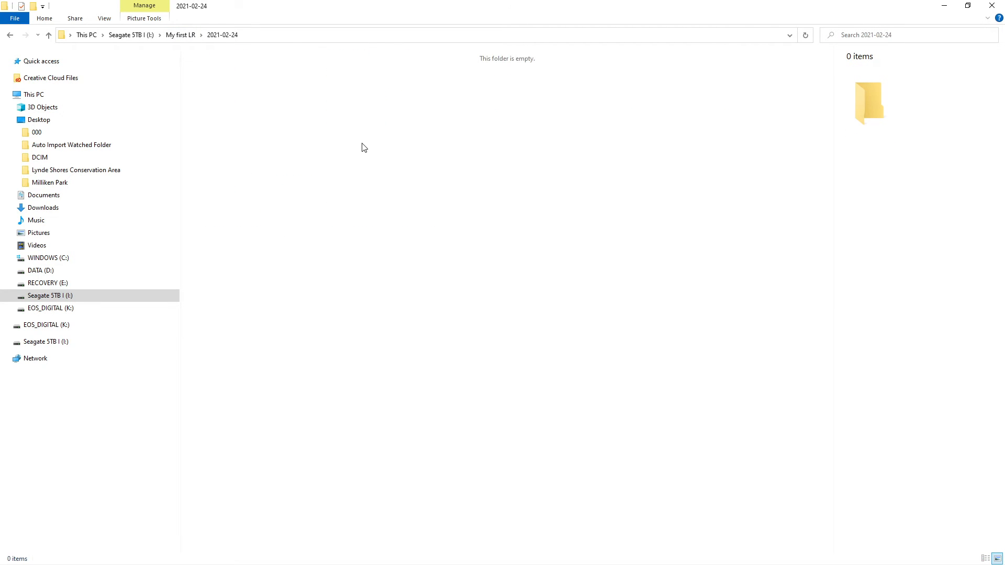
# Step: Switch back to Lightroom Classic and view the 2020-12-15 folder followed by the 2021-02-24 folder in the catalog
pyautogui.hotkey('alt', 'Tab')
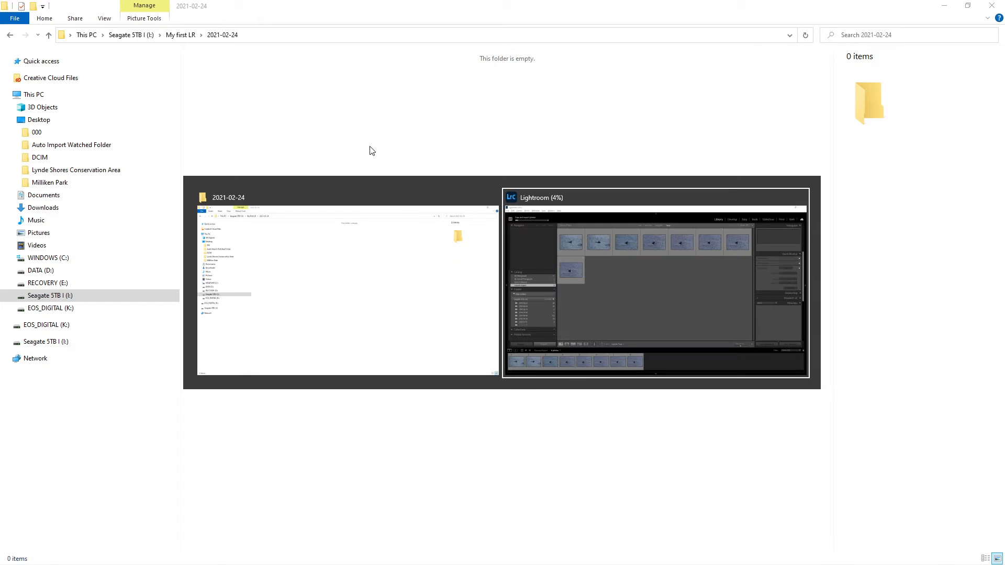
pyautogui.click(108, 386)
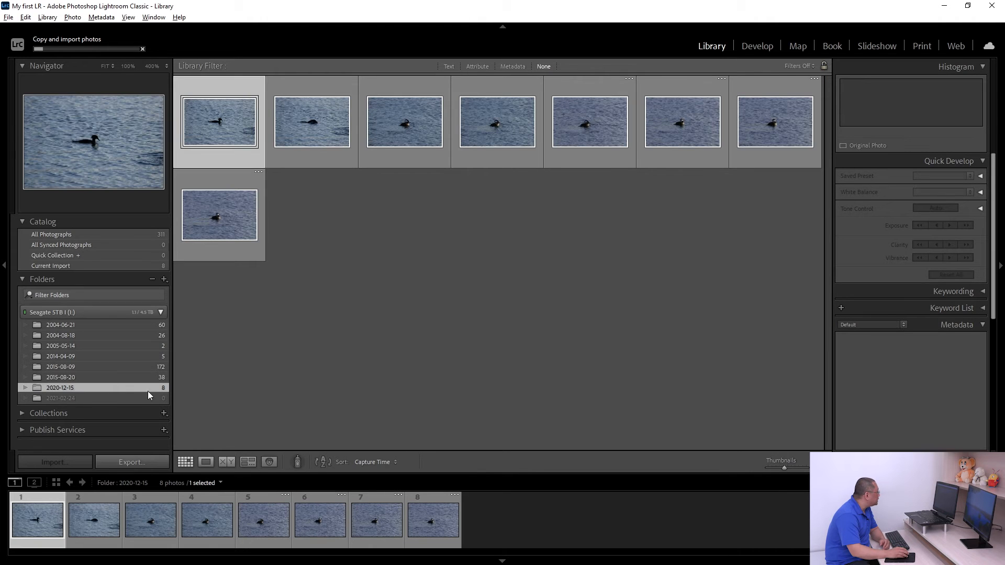
pyautogui.click(121, 396)
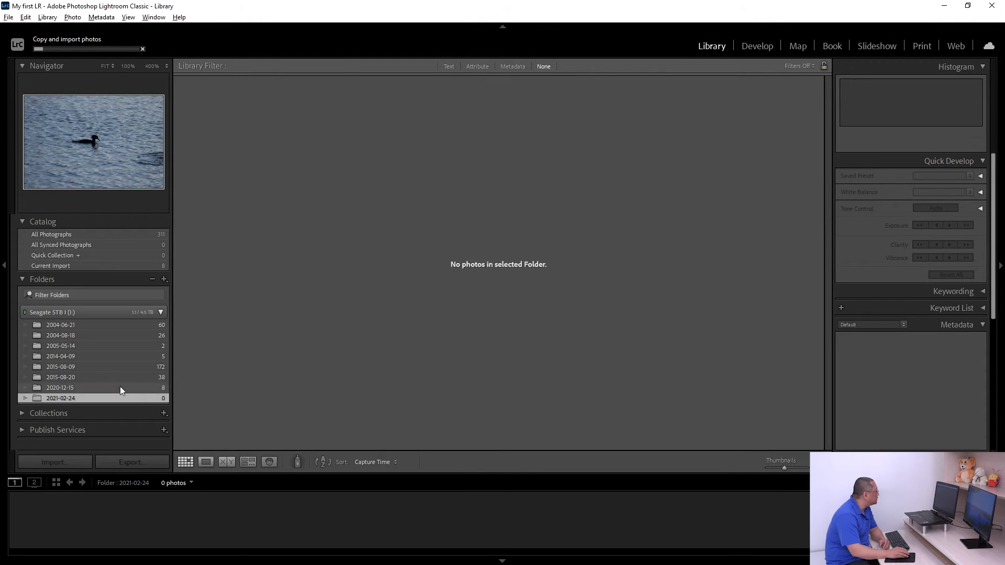
# Step: Show the photos in the 2020-12-15 folder and enlarge the grid thumbnails to two per row
pyautogui.click(120, 387)
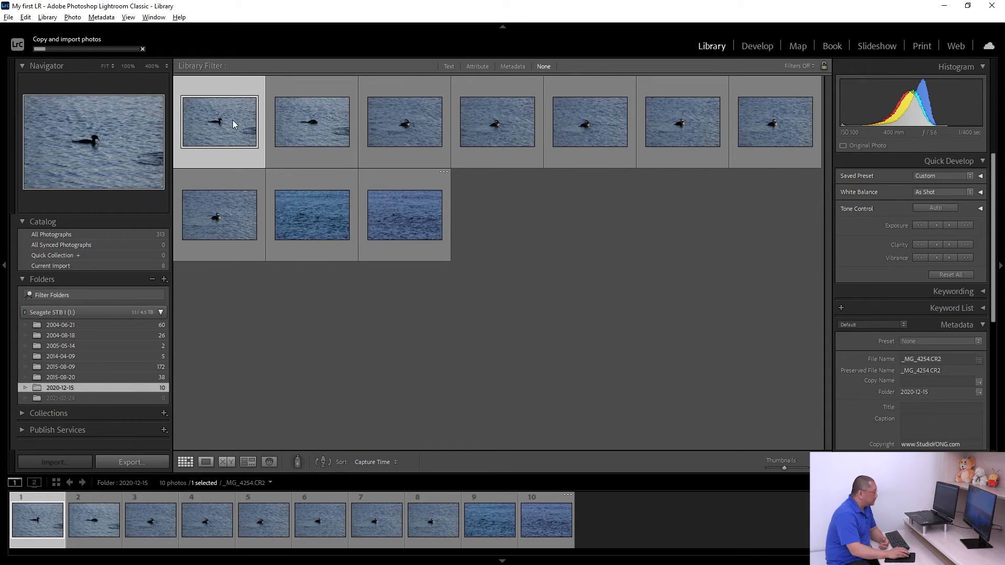
pyautogui.press('=')
pyautogui.press('=')
pyautogui.press('=')
pyautogui.press('=')
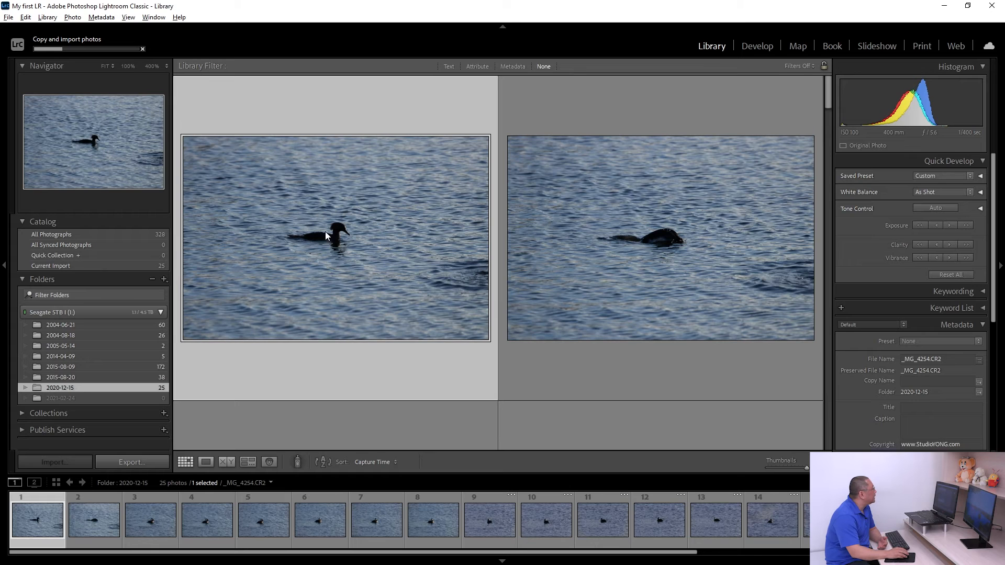
# Step: View _MG_4254.CR2 fitted to the window, inspect the duck at 100%, and return to the grid with five thumbnails per row
pyautogui.click(105, 67)
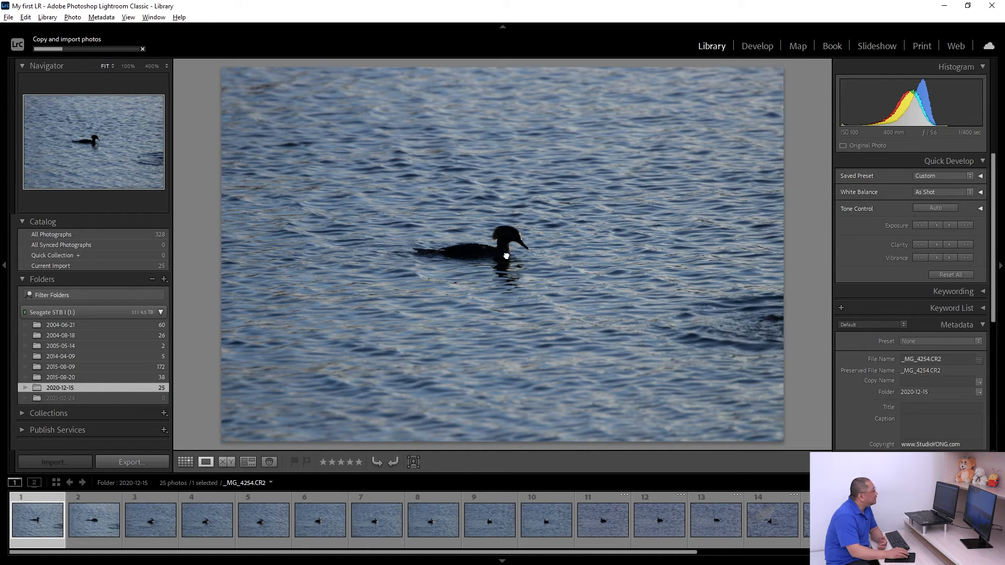
pyautogui.click(507, 255)
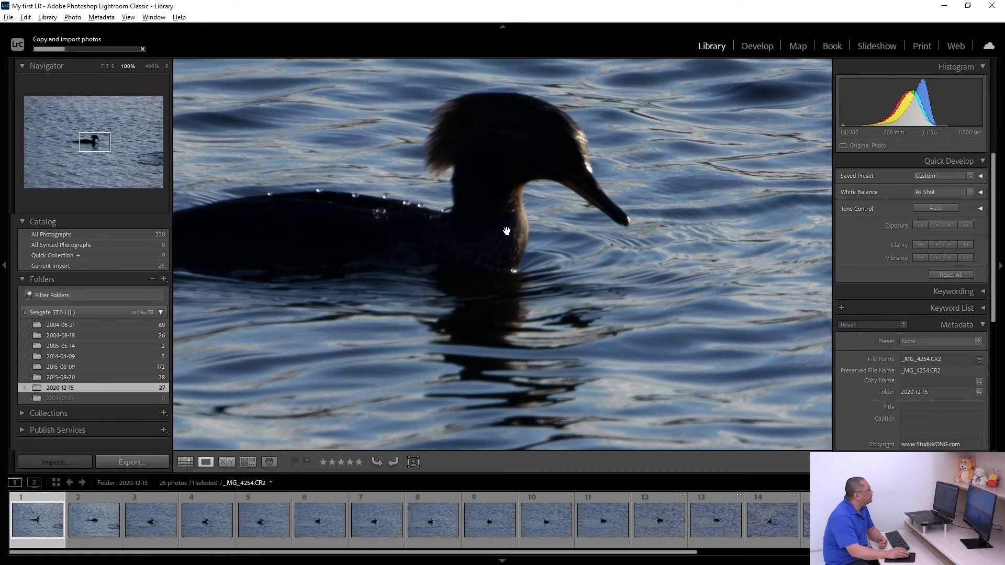
pyautogui.moveTo(507, 230); pyautogui.dragTo(528, 269)
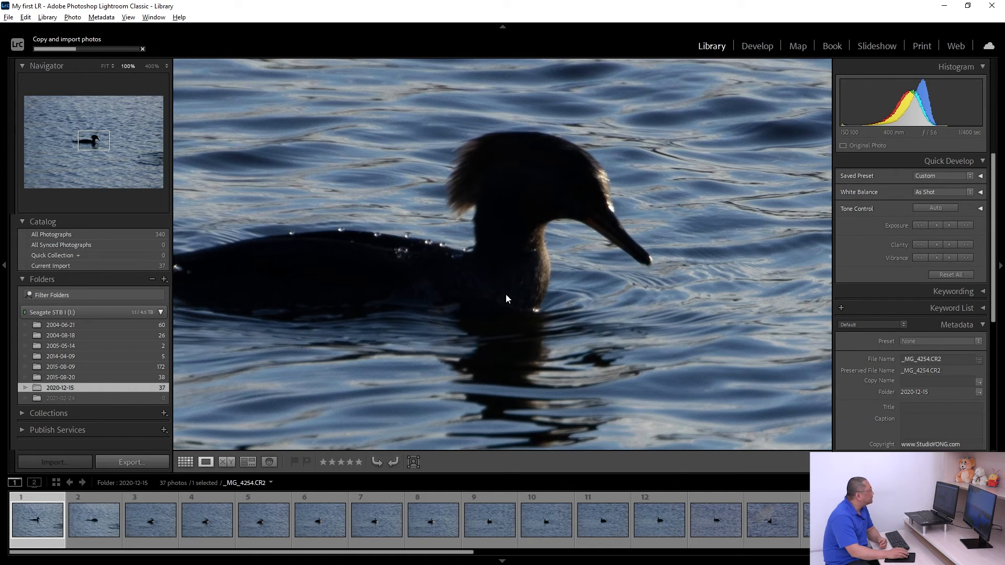
pyautogui.press('c')
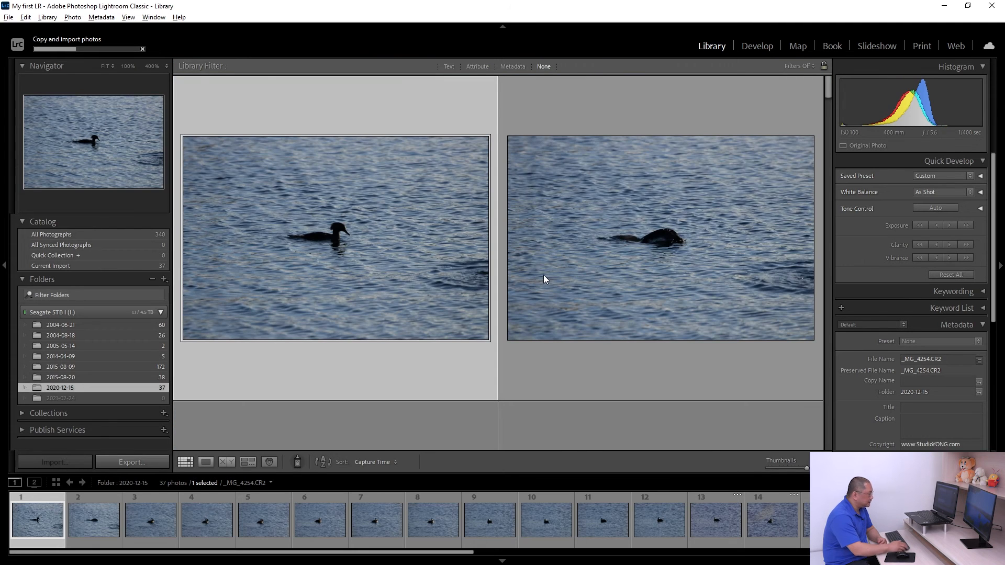
pyautogui.press('g')
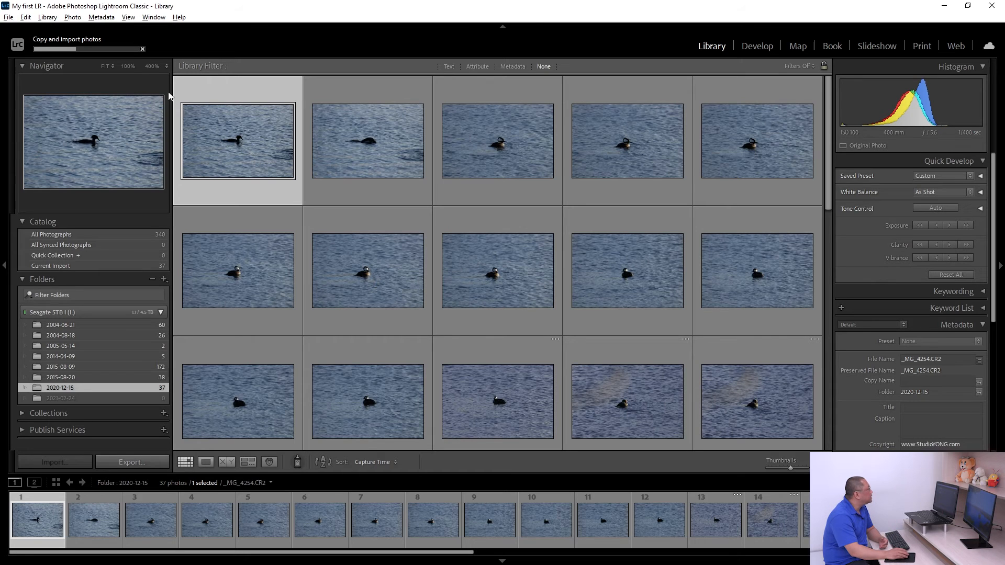
# Step: Inspect the duck at 100% in each photo from _MG_4254.CR2 to _MG_4258.CR2, and fit the last one to the window
pyautogui.click(127, 66)
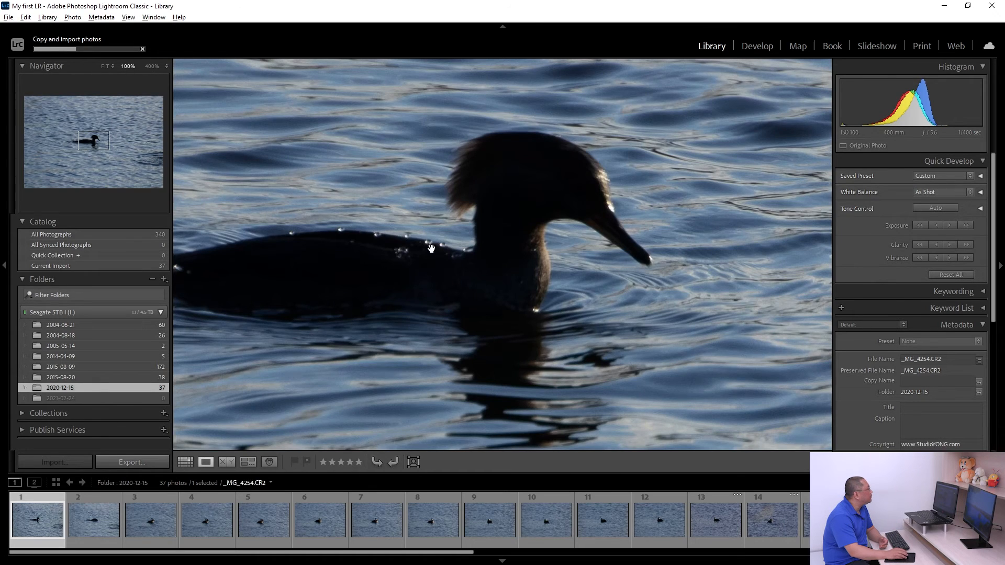
pyautogui.moveTo(493, 270); pyautogui.dragTo(547, 282)
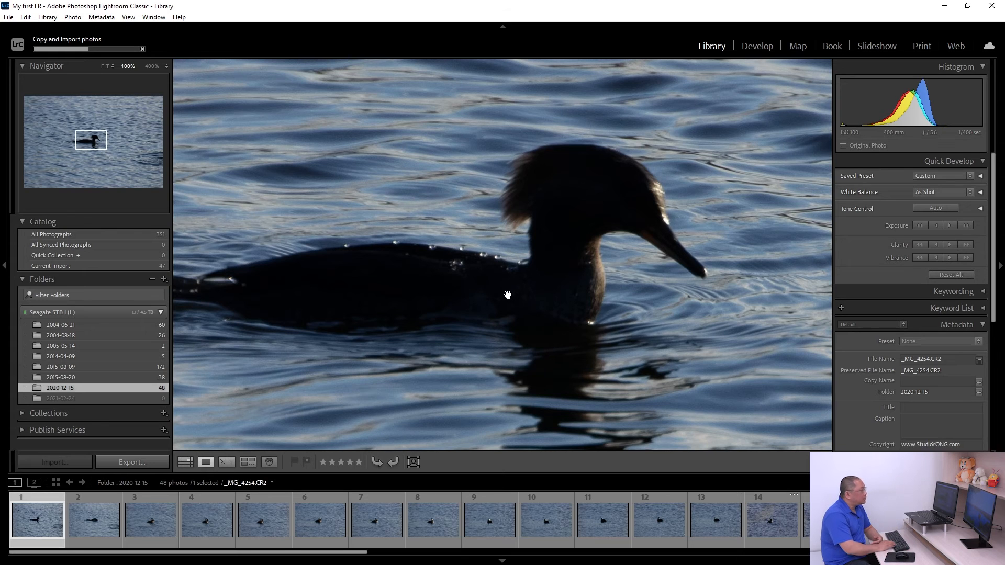
pyautogui.press('Right')
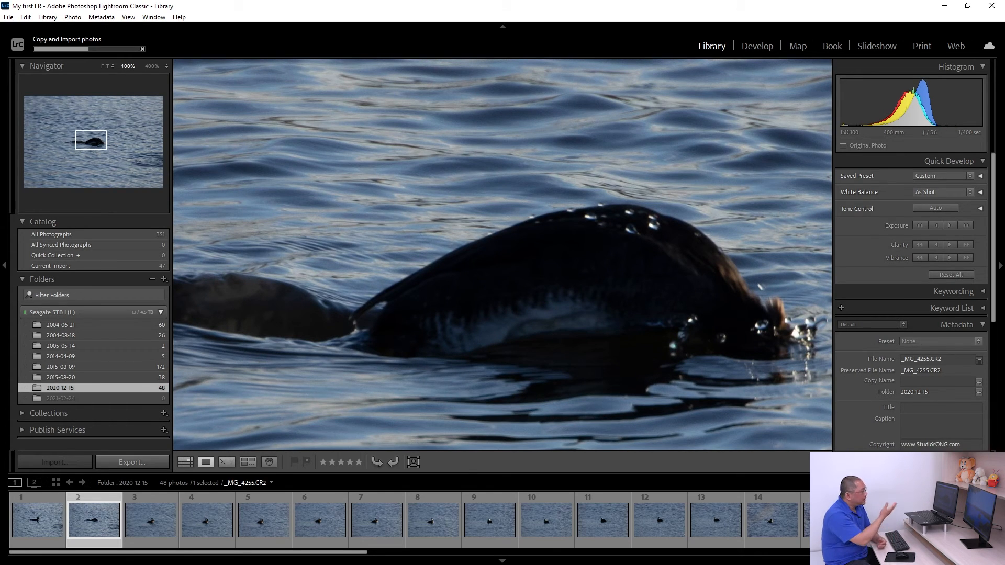
pyautogui.click(150, 520)
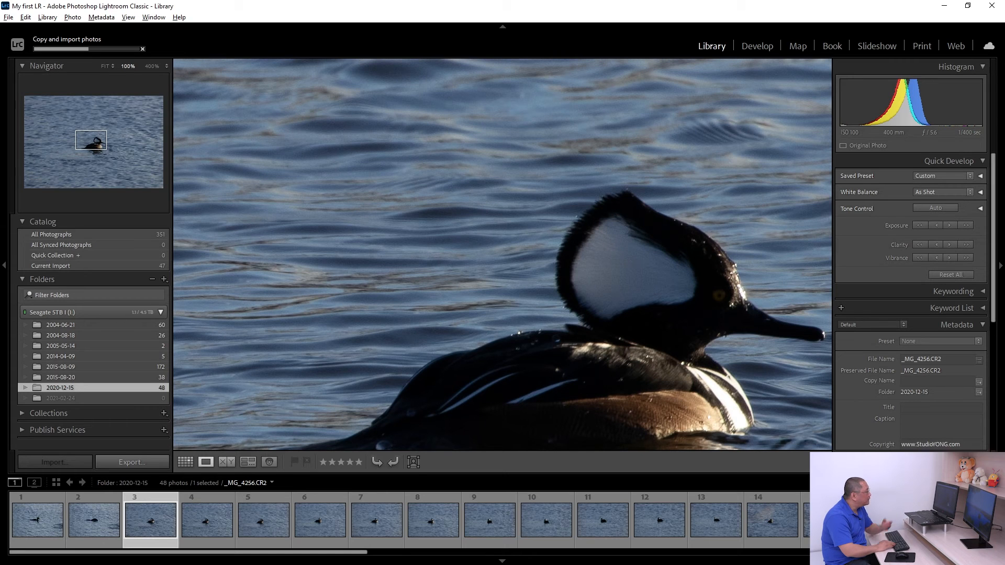
pyautogui.click(207, 520)
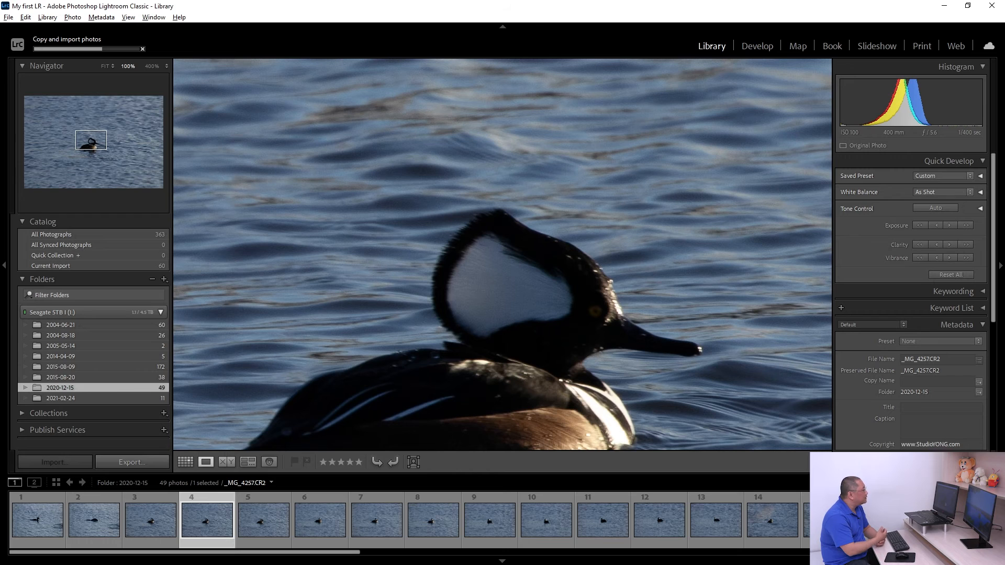
pyautogui.press('Right')
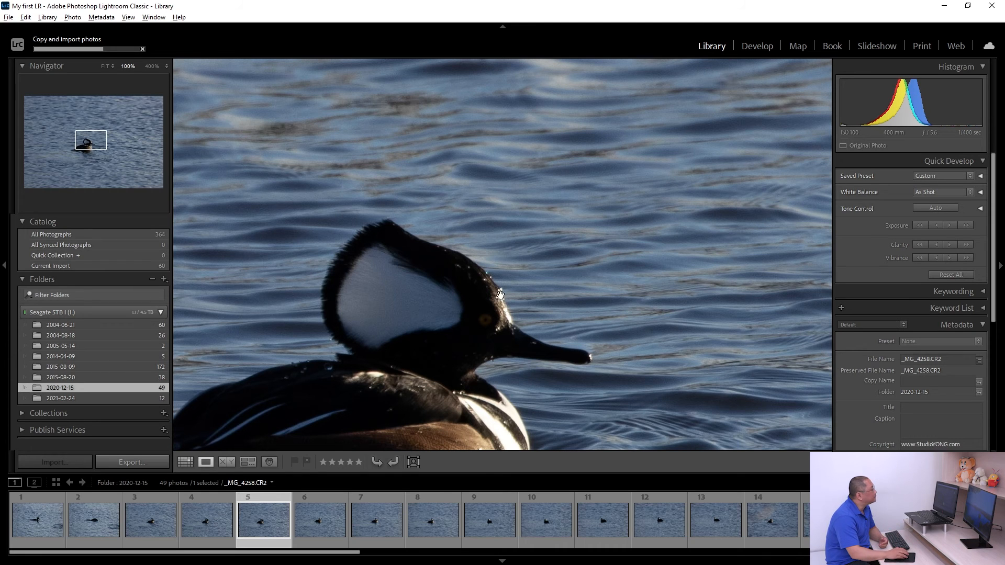
pyautogui.moveTo(497, 353); pyautogui.dragTo(539, 244)
pyautogui.click(539, 242)
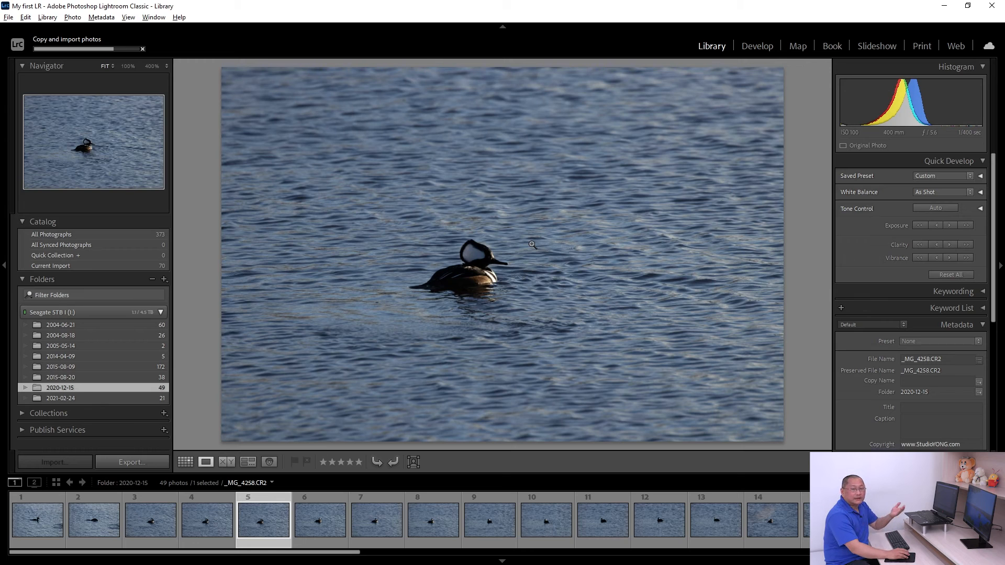
# Step: Return to the grid, browse the 2020-12-15 thumbnails, and select all photos with _MG_4261.CR2 as the active one
pyautogui.click(185, 461)
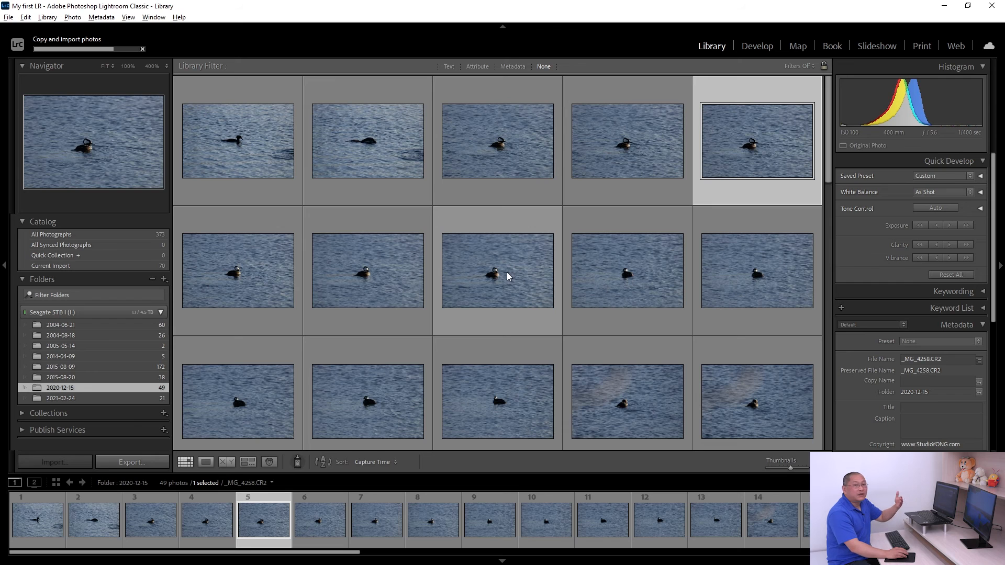
pyautogui.scroll(-3, 507, 273)
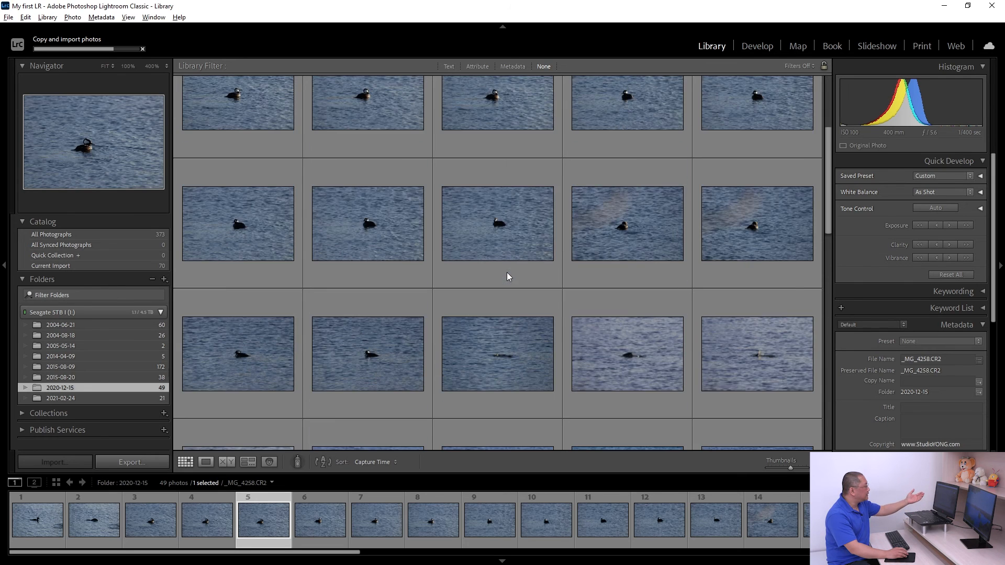
pyautogui.scroll(3, 507, 273)
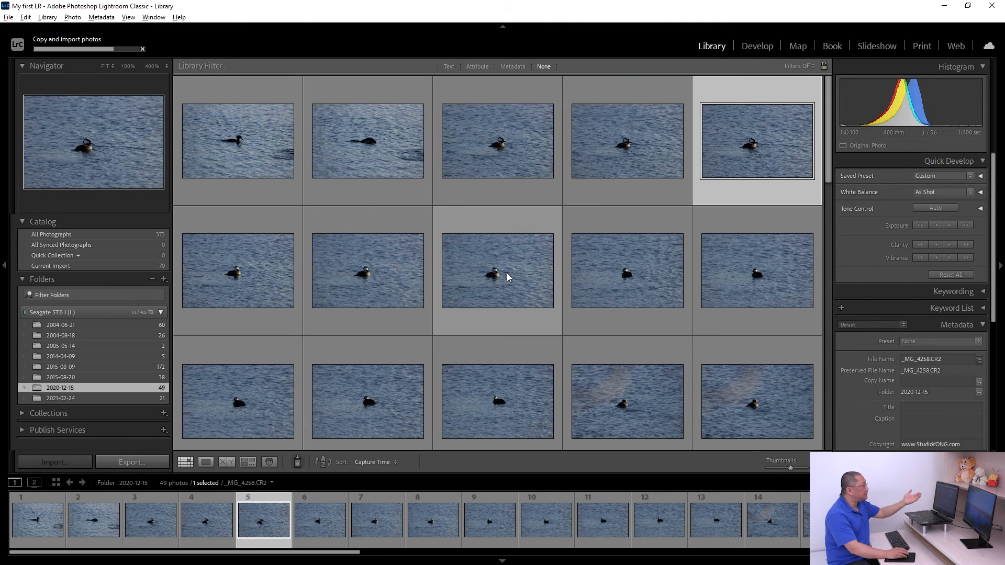
pyautogui.click(507, 277)
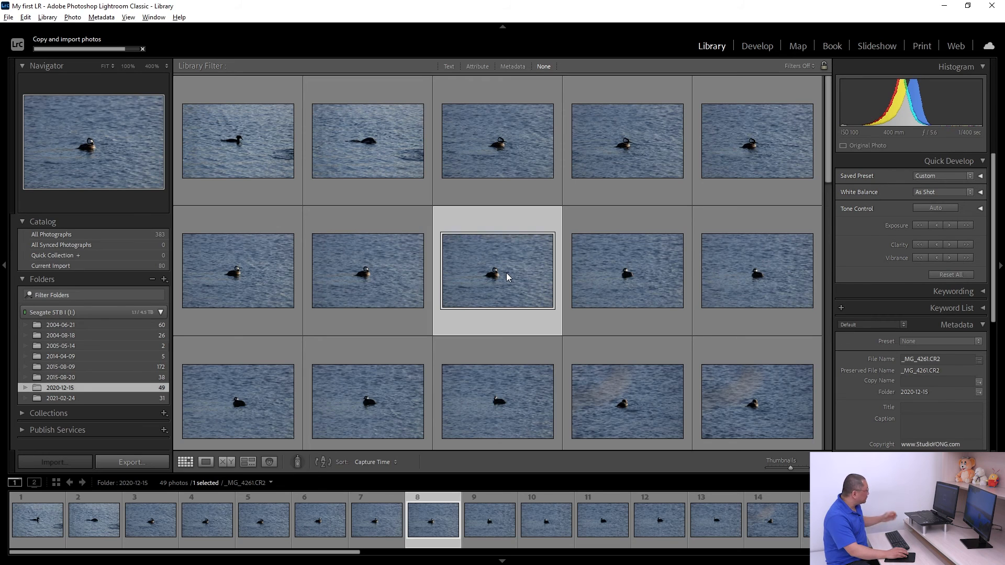
pyautogui.hotkey('ctrl', 'a')
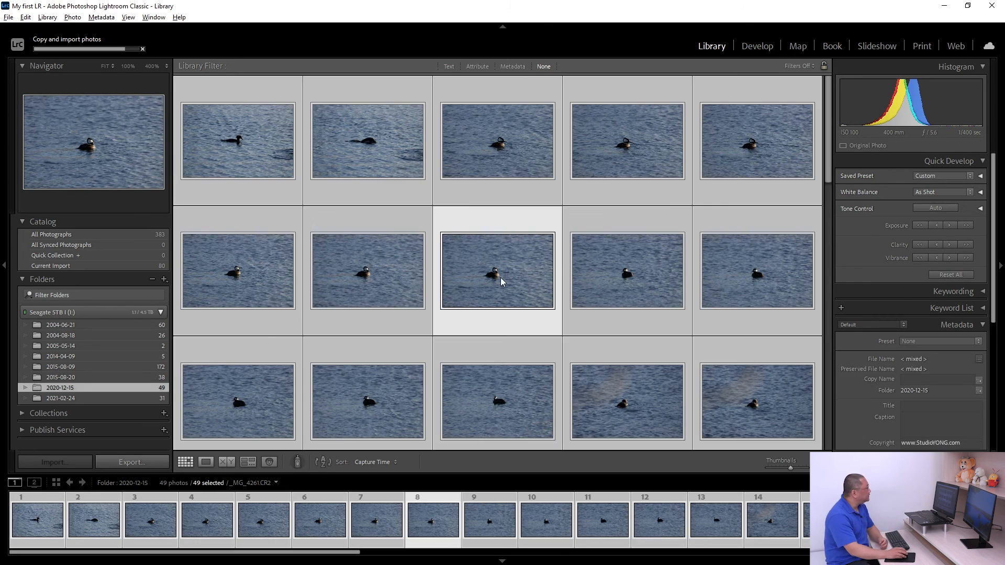
# Step: Examine the commands for building and discarding standard-sized, 1:1 and smart previews of the selected photos
pyautogui.click(52, 17)
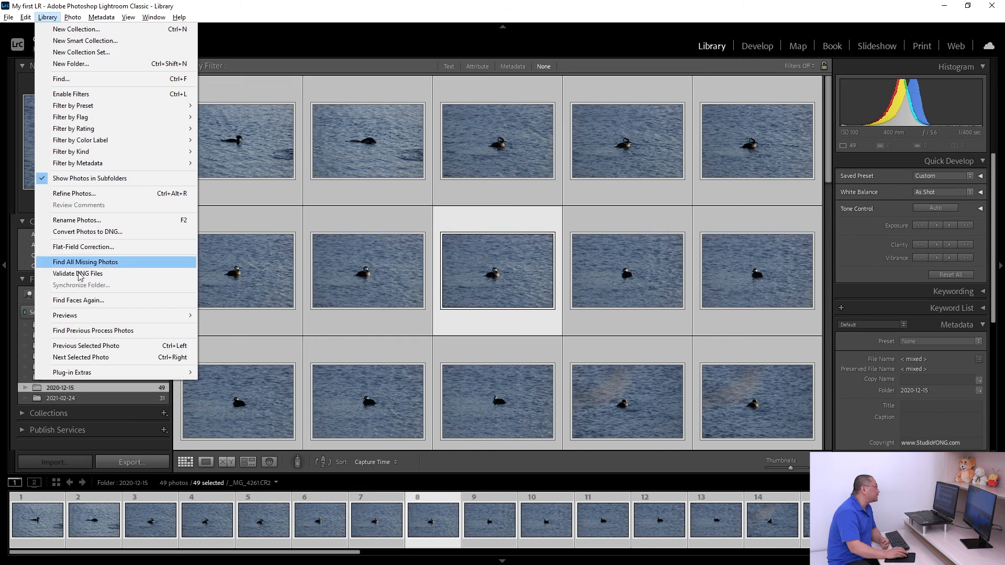
pyautogui.moveTo(193, 320)
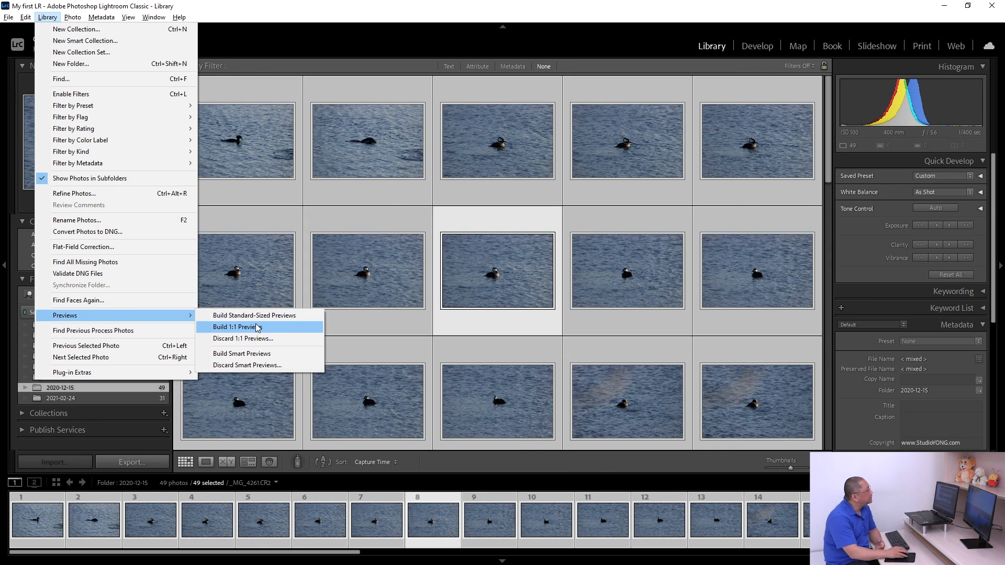
pyautogui.click(489, 273)
# Step: Open _MG_4254.CR2 from the grid, compare the ducks at 100% through to _MG_4258.CR2, and return to the fitted view
pyautogui.doubleClick(250, 142)
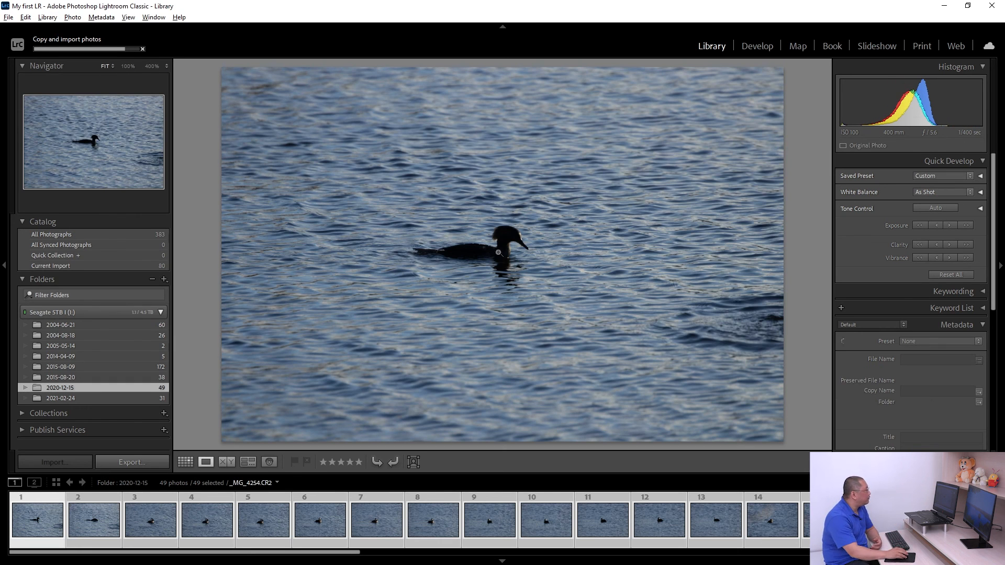
pyautogui.click(511, 252)
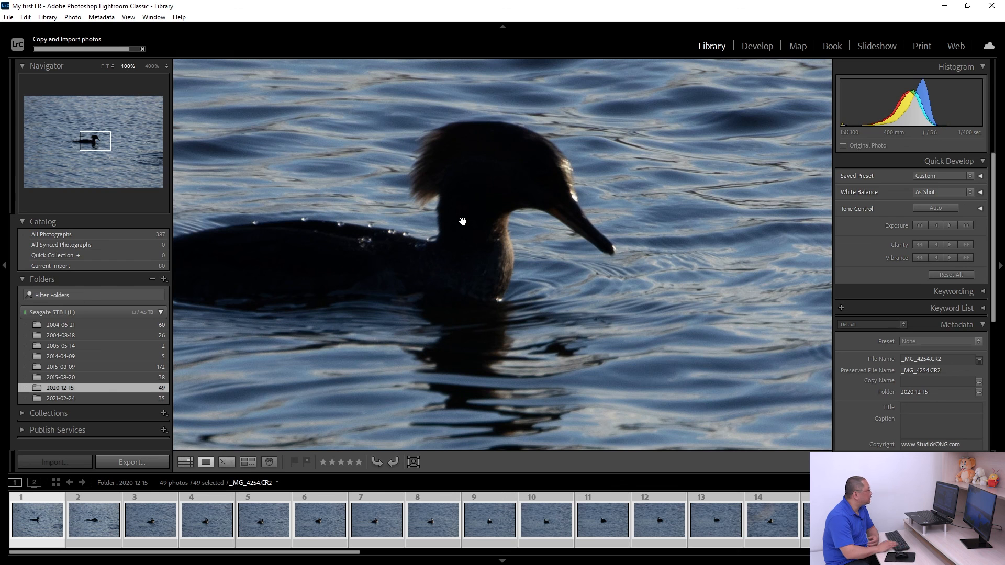
pyautogui.press('Right')
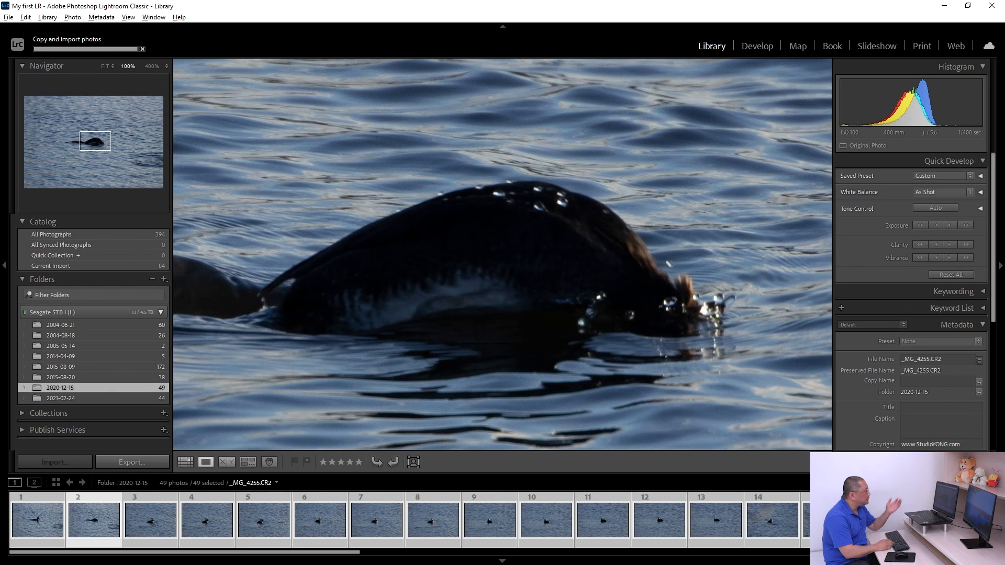
pyautogui.press('Right')
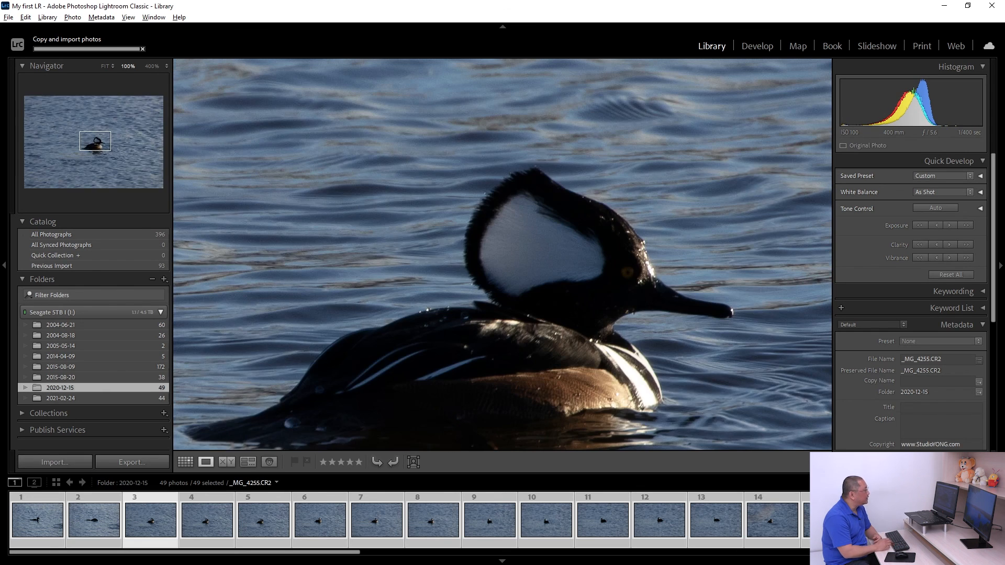
pyautogui.press('Right')
pyautogui.press('Right')
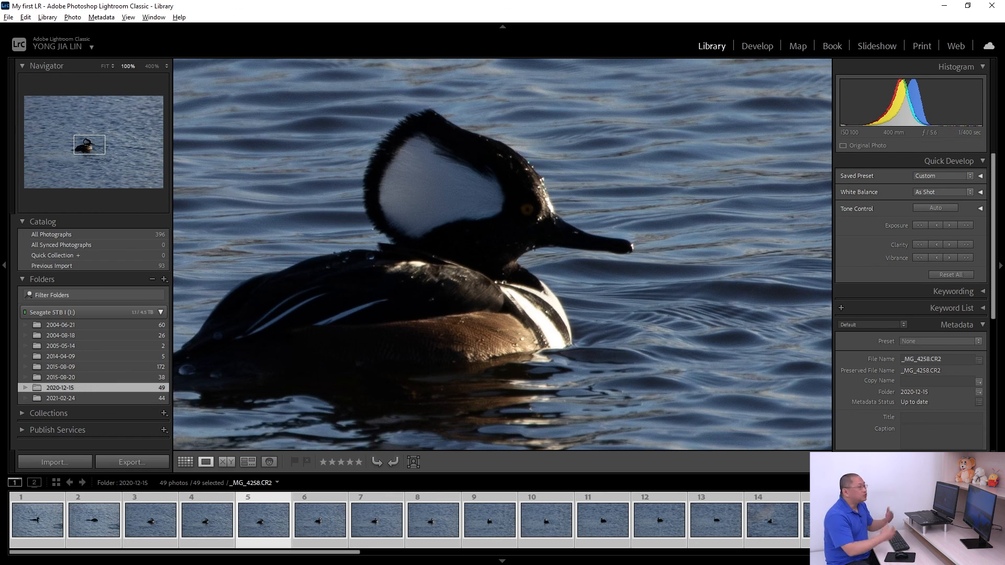
pyautogui.moveTo(516, 275); pyautogui.dragTo(548, 302)
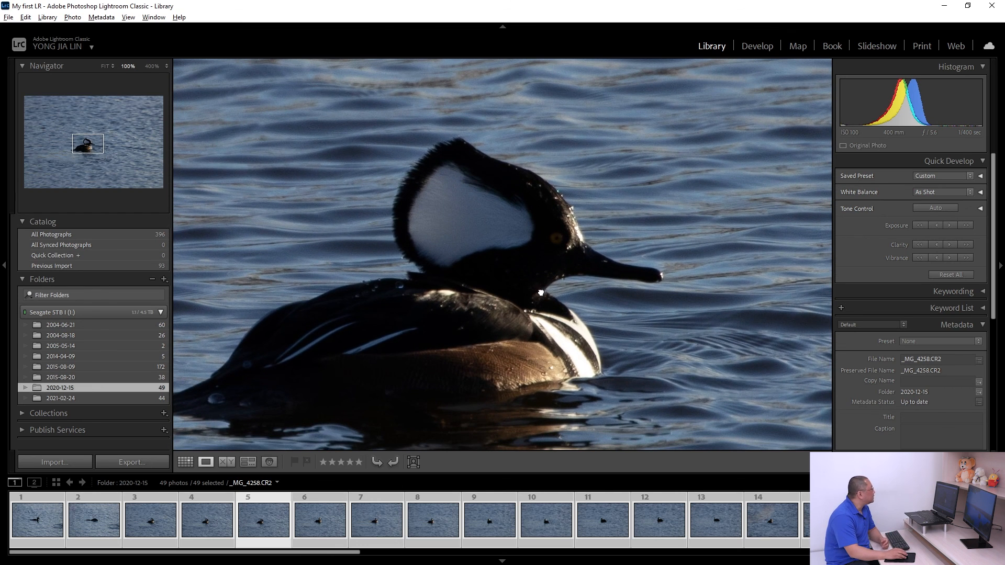
pyautogui.click(543, 291)
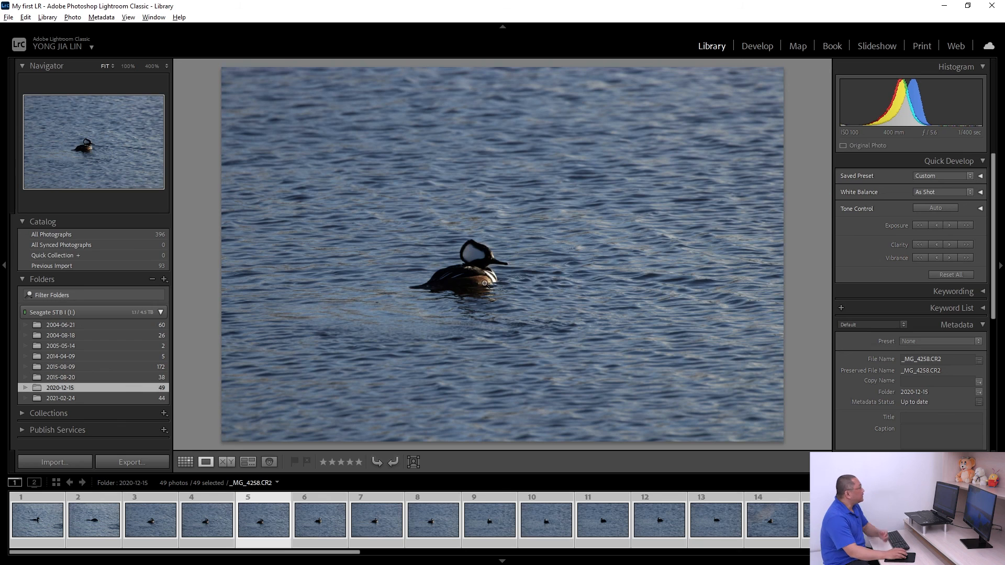